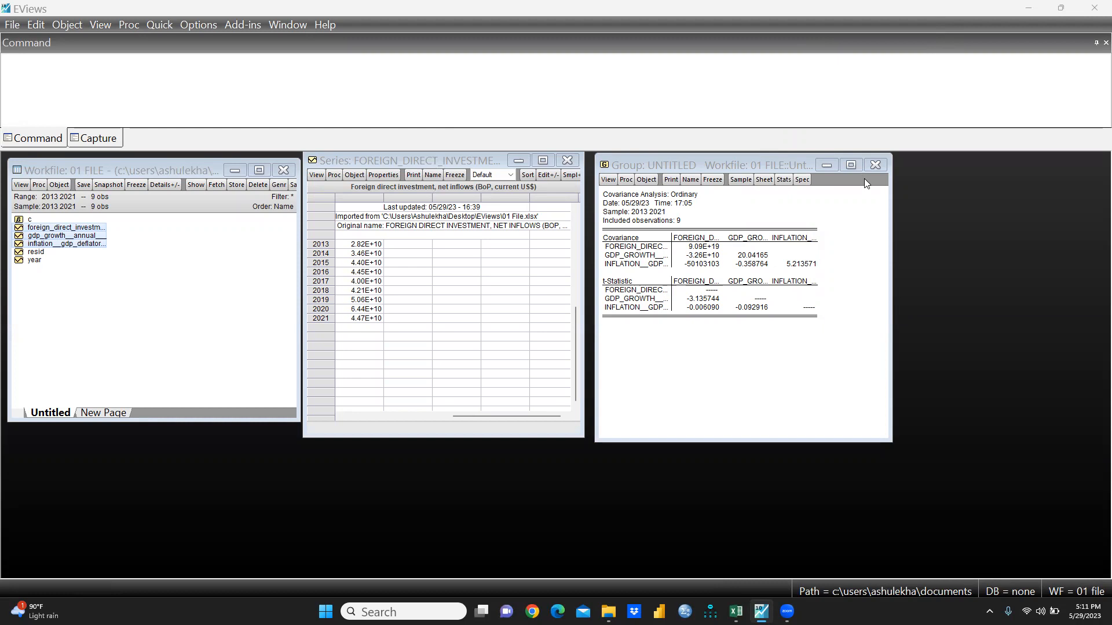
- Delete the untitled covariance group, close the foreign direct investment series, and close the 01 FILE workfile without saving
click(875, 162)
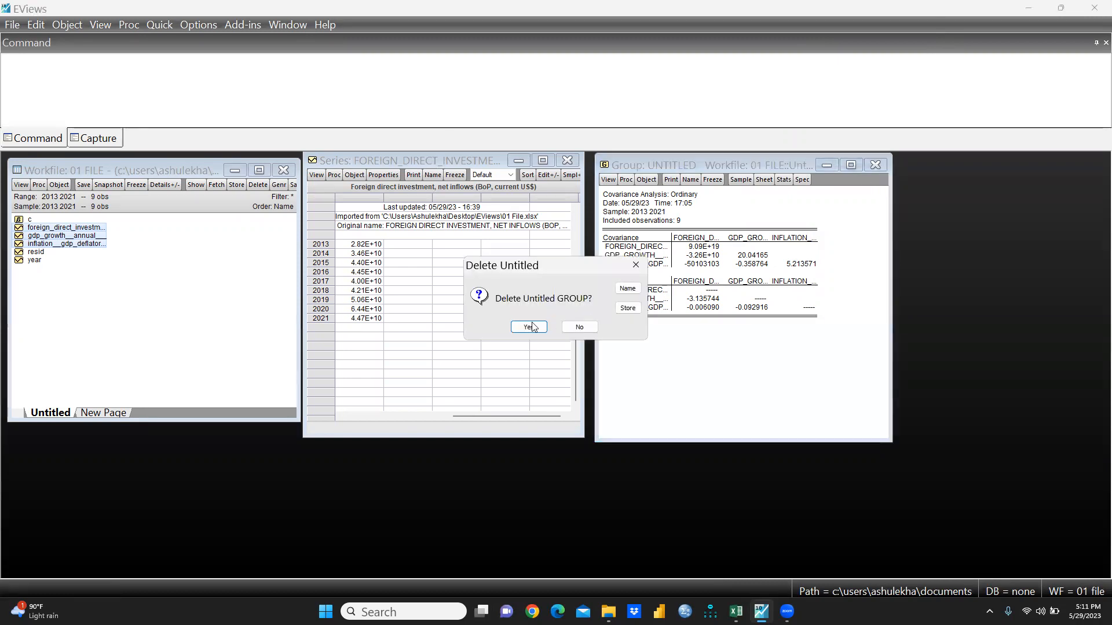
click(528, 327)
click(568, 160)
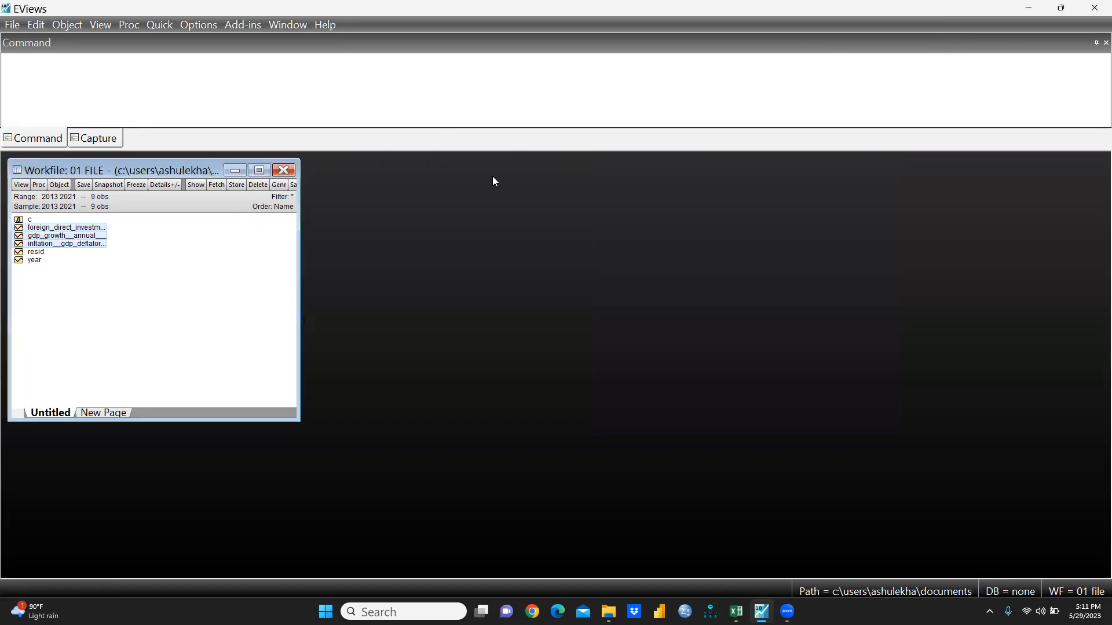
click(283, 169)
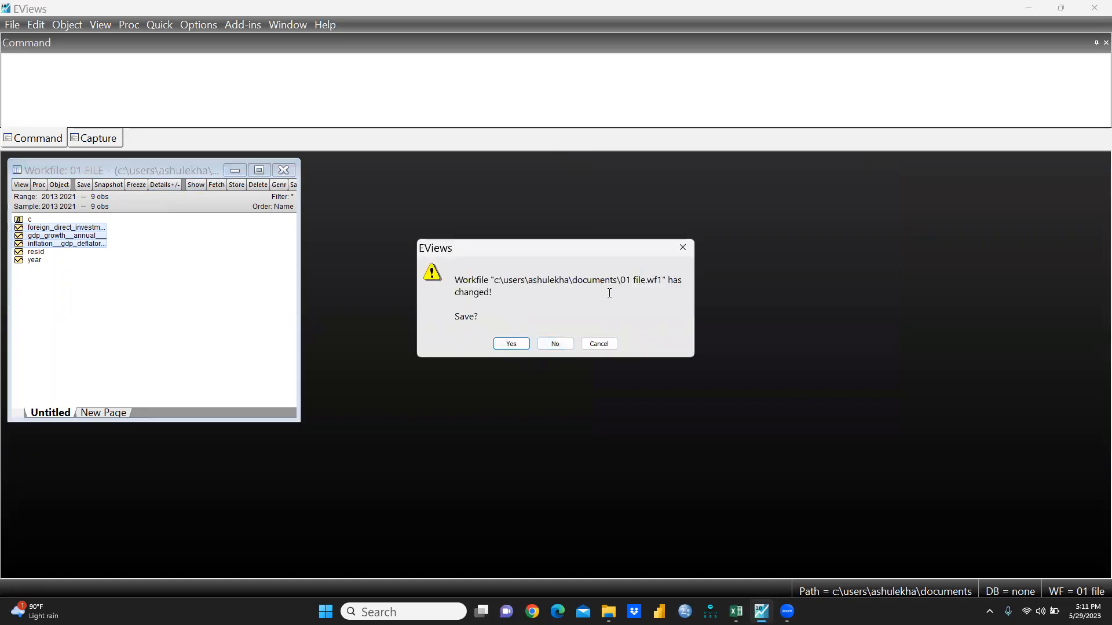
click(554, 344)
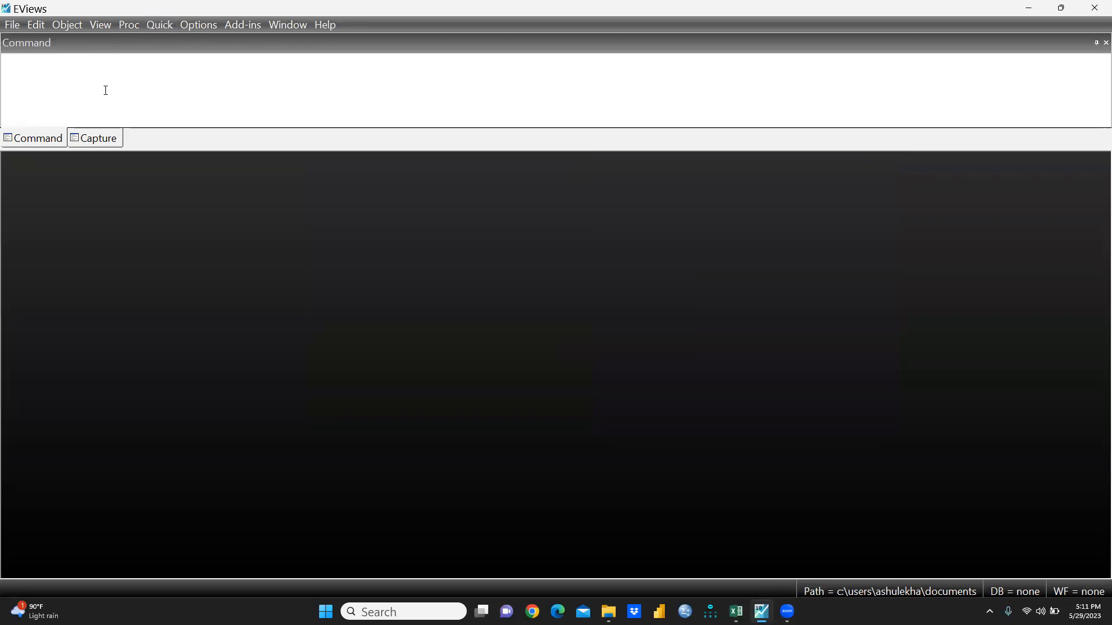
- Start opening foreign data as a workfile and browse to the Desktop folder
click(11, 27)
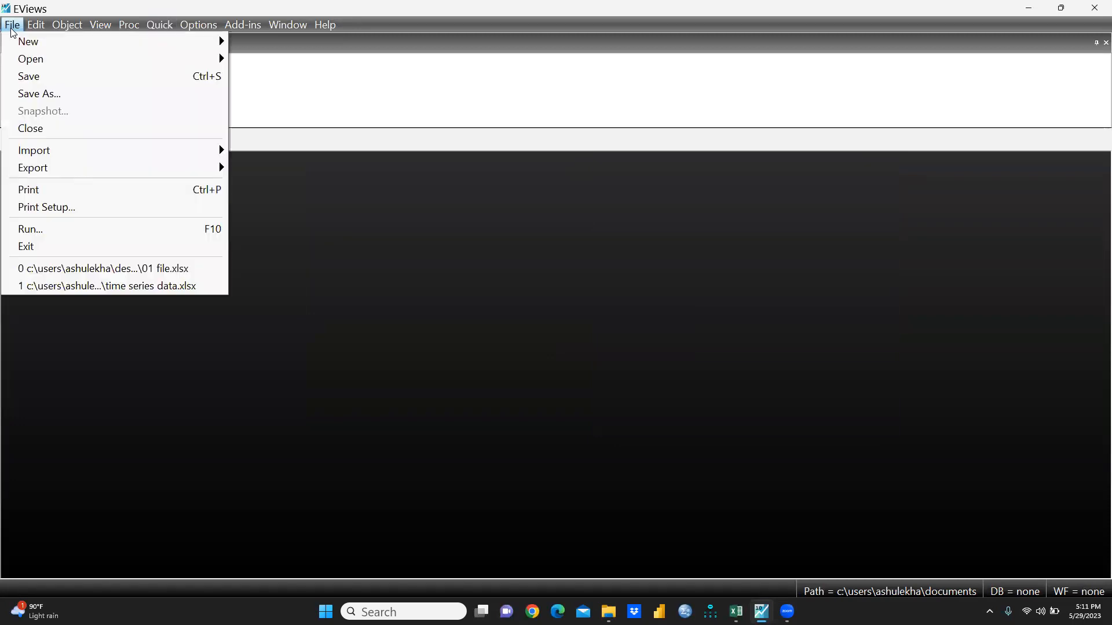
mouse_move(30, 62)
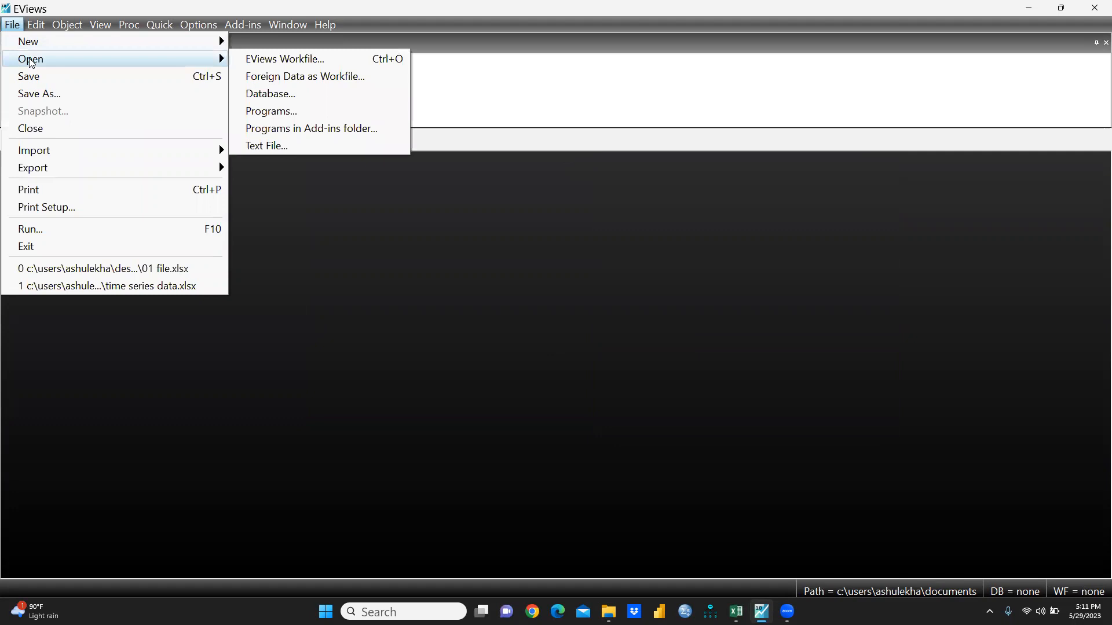
click(264, 81)
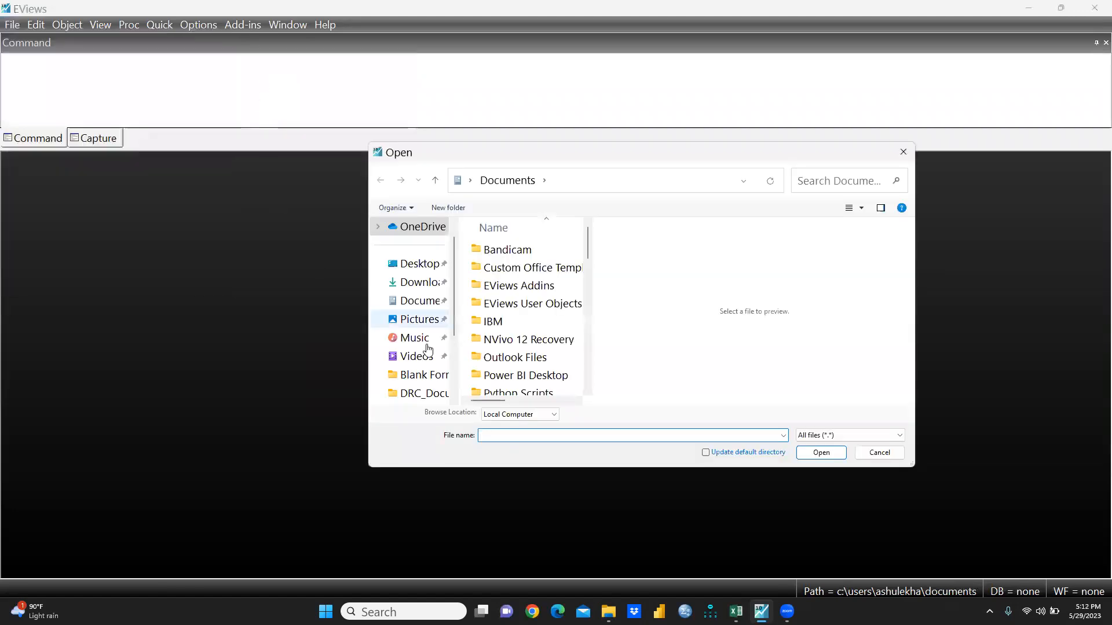
scroll(555, 330, down, 2)
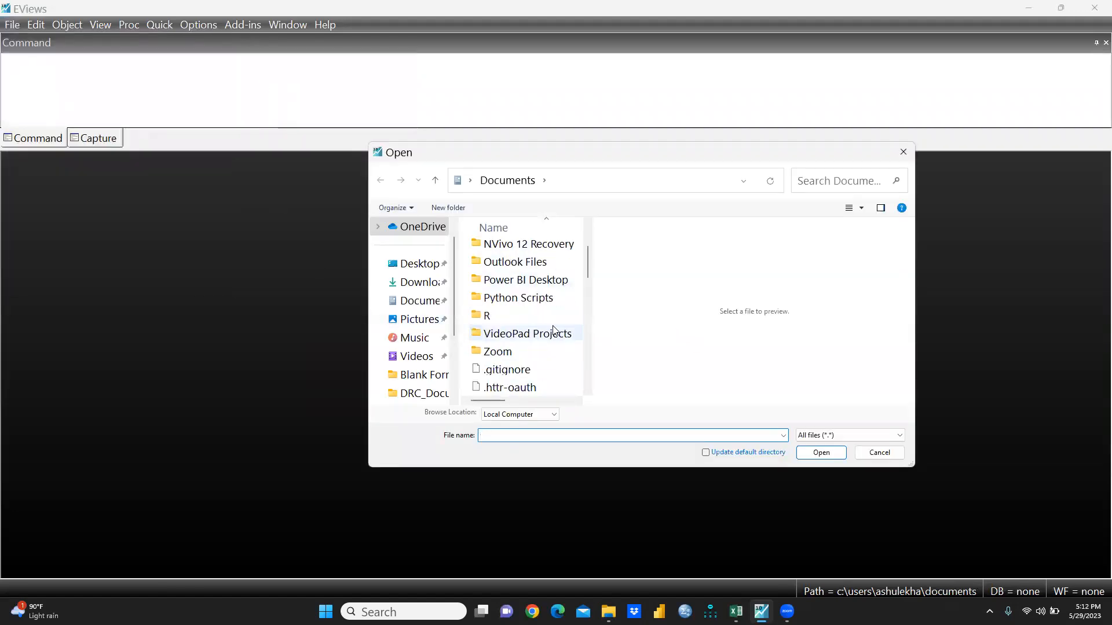
click(422, 266)
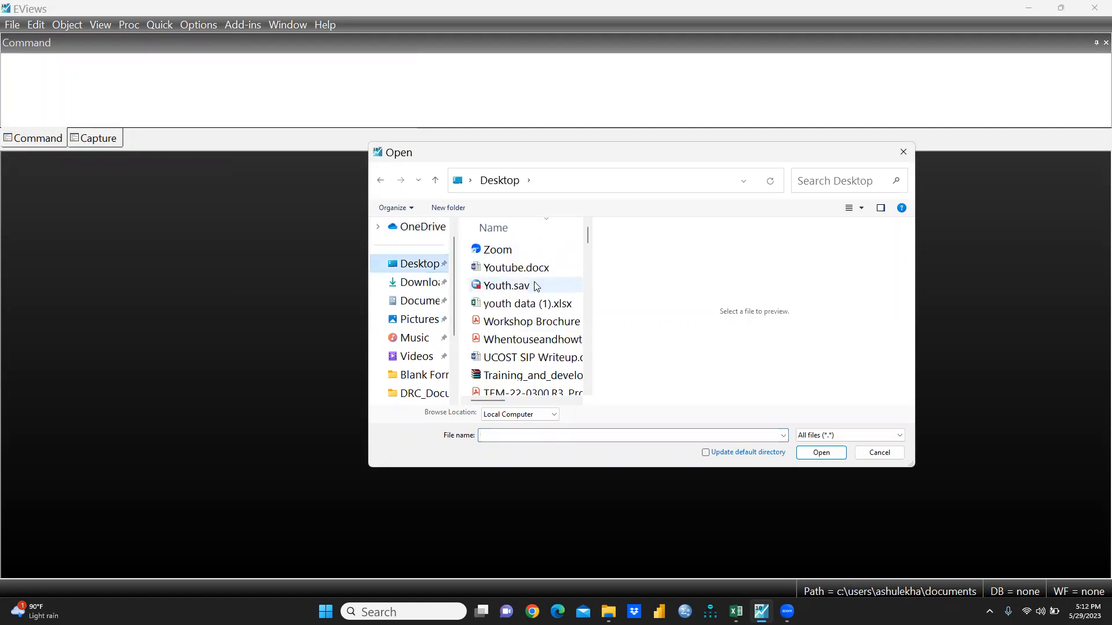
- Open 01 File.xlsx from the EViews folder on the Desktop
scroll(534, 282, down, 3)
scroll(572, 360, down, 4)
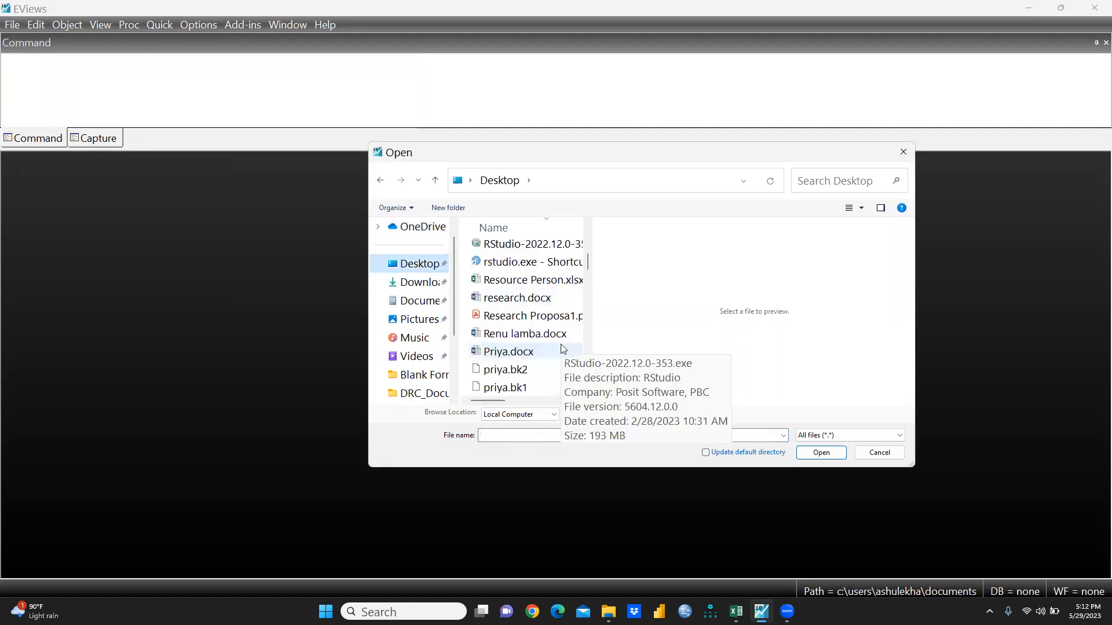
scroll(547, 329, down, 1)
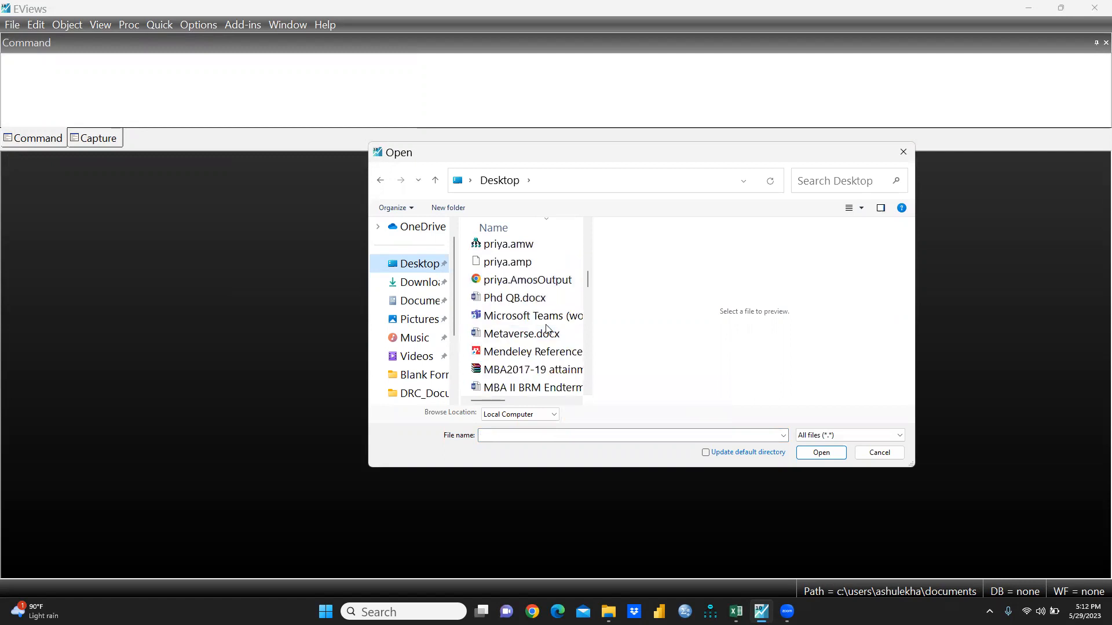
scroll(547, 328, down, 4)
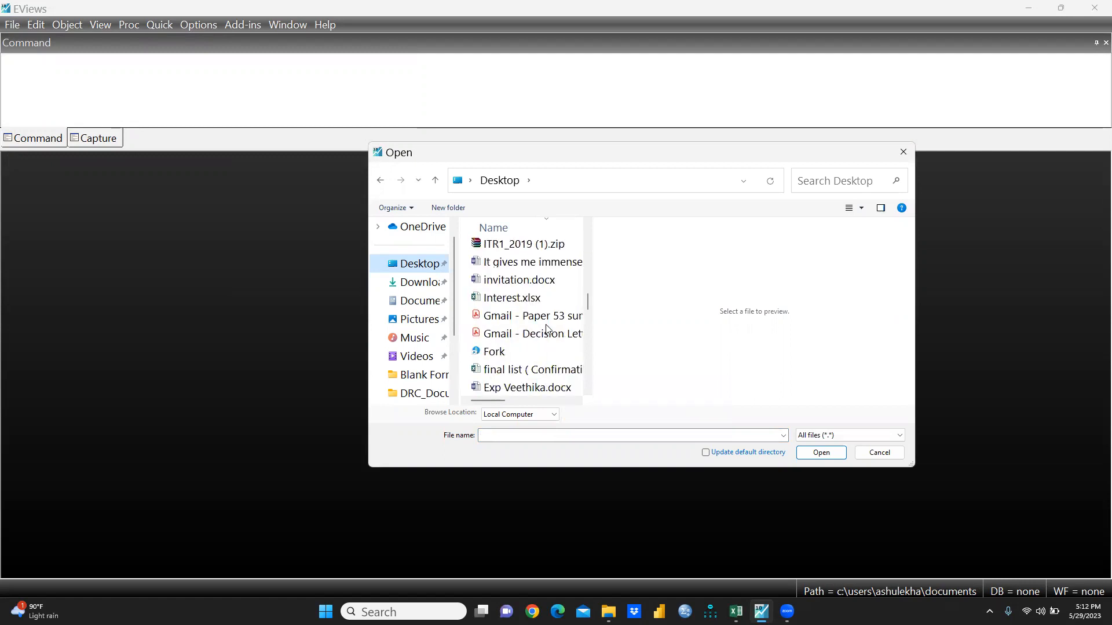
scroll(547, 328, down, 2)
scroll(547, 329, up, 3)
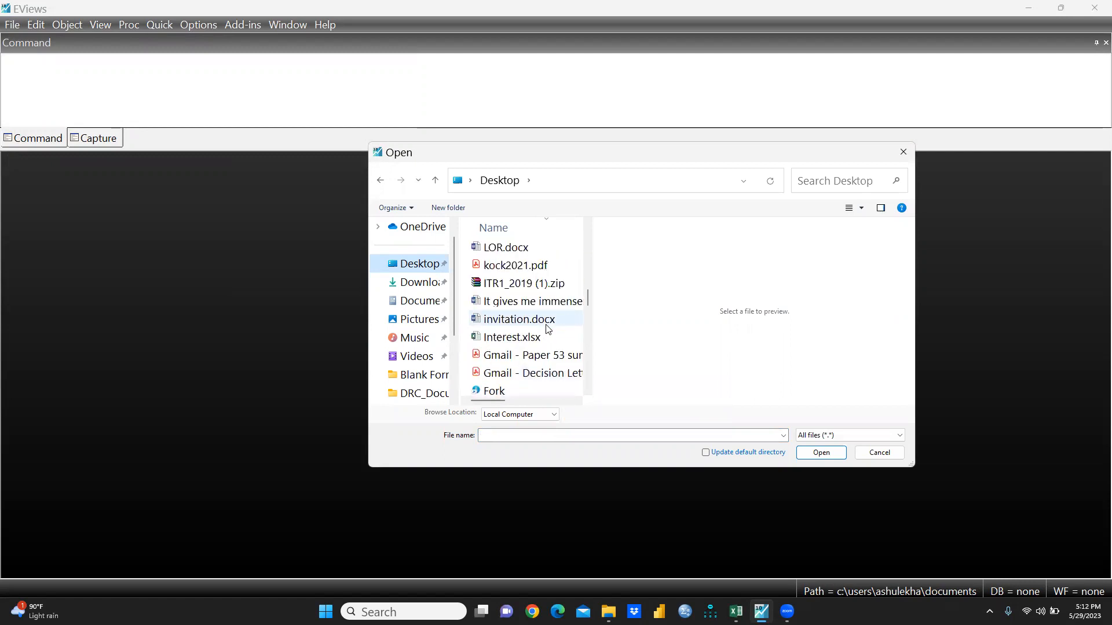
scroll(548, 329, up, 8)
double_click(501, 387)
click(504, 252)
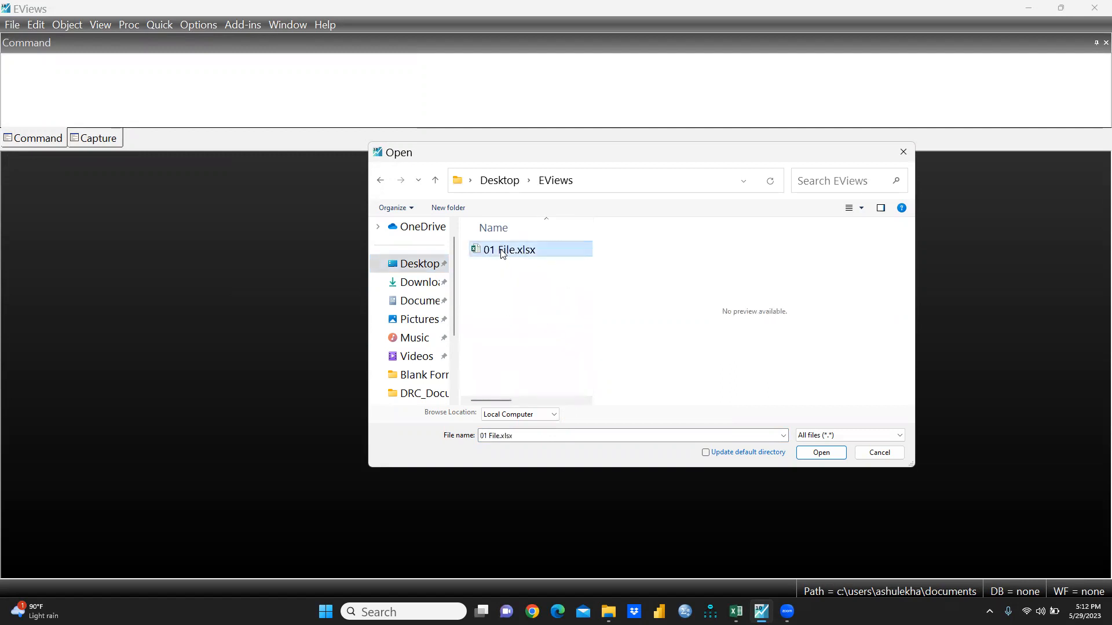
click(821, 453)
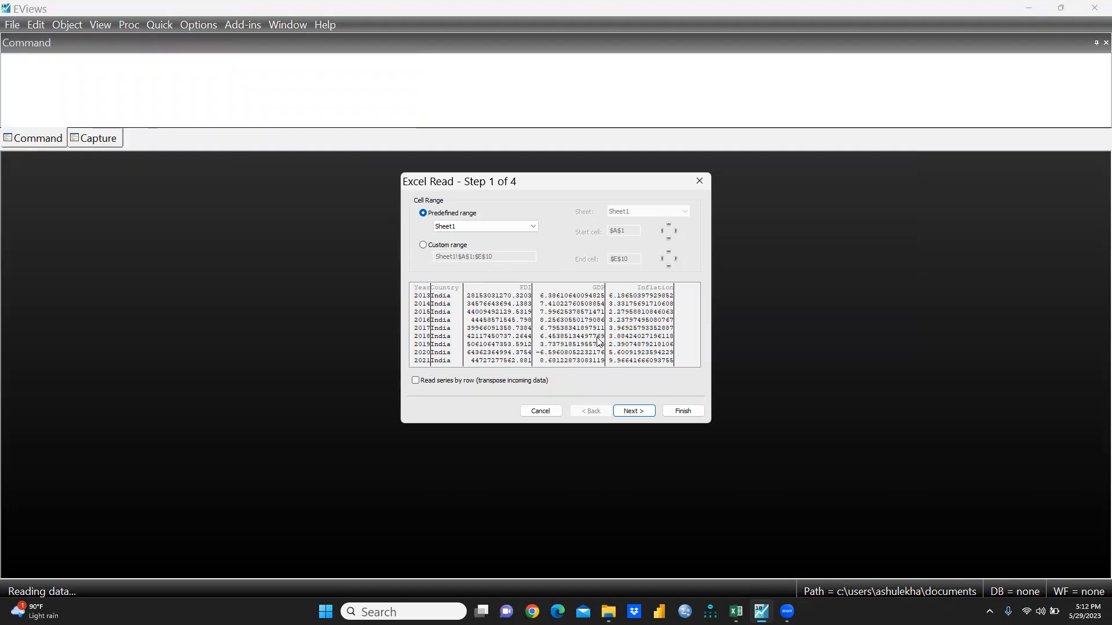
- Read the predefined range Sheet1 and accept one header line with the header type Names only
click(423, 246)
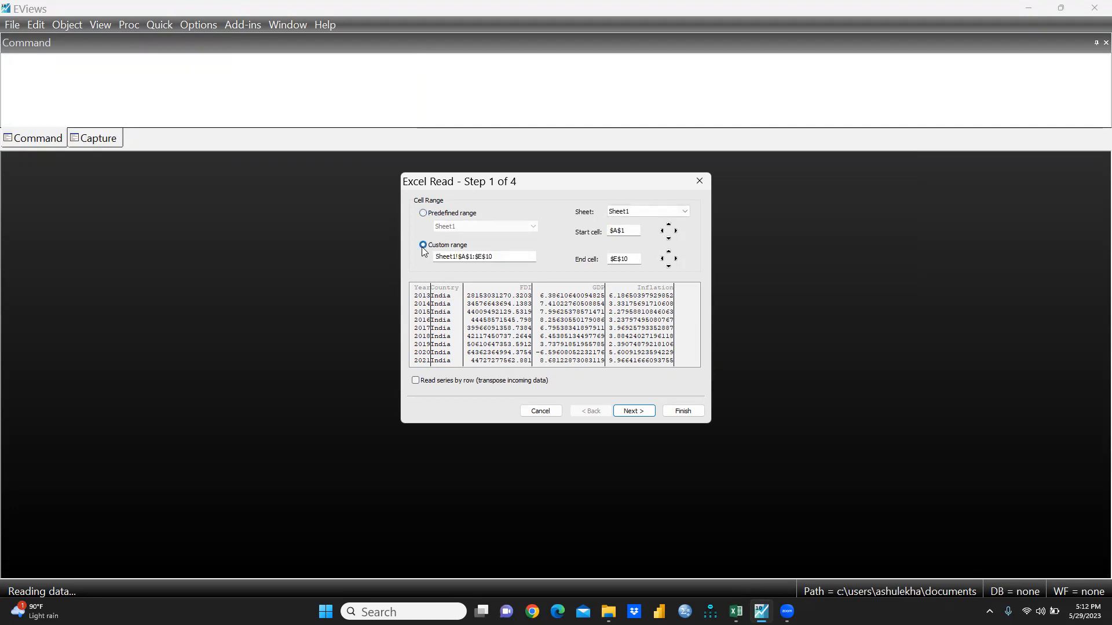
click(423, 213)
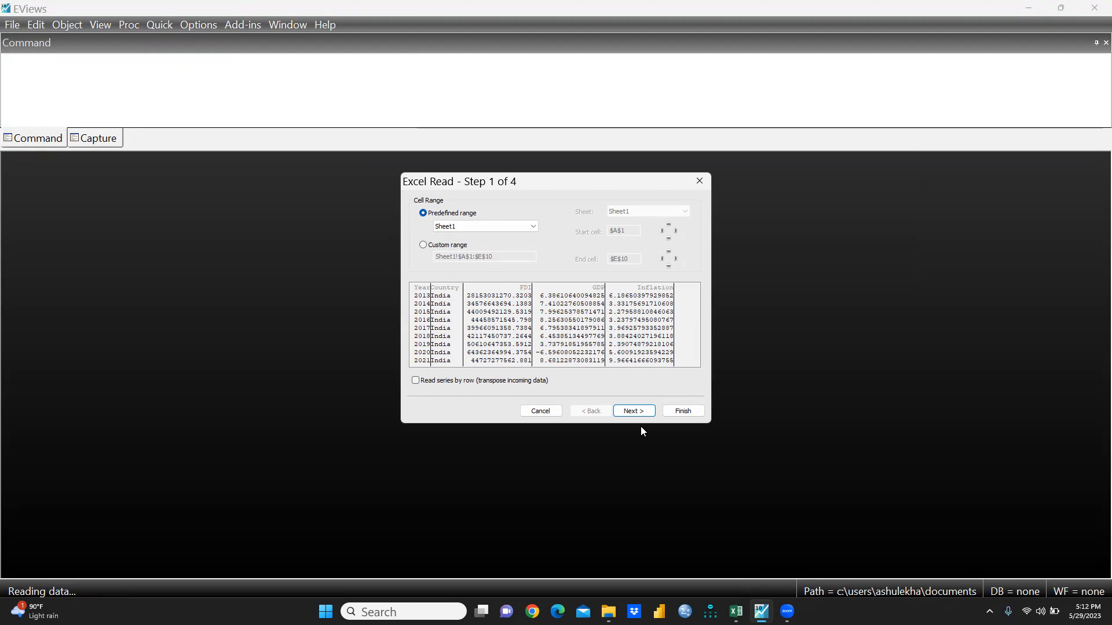
click(631, 412)
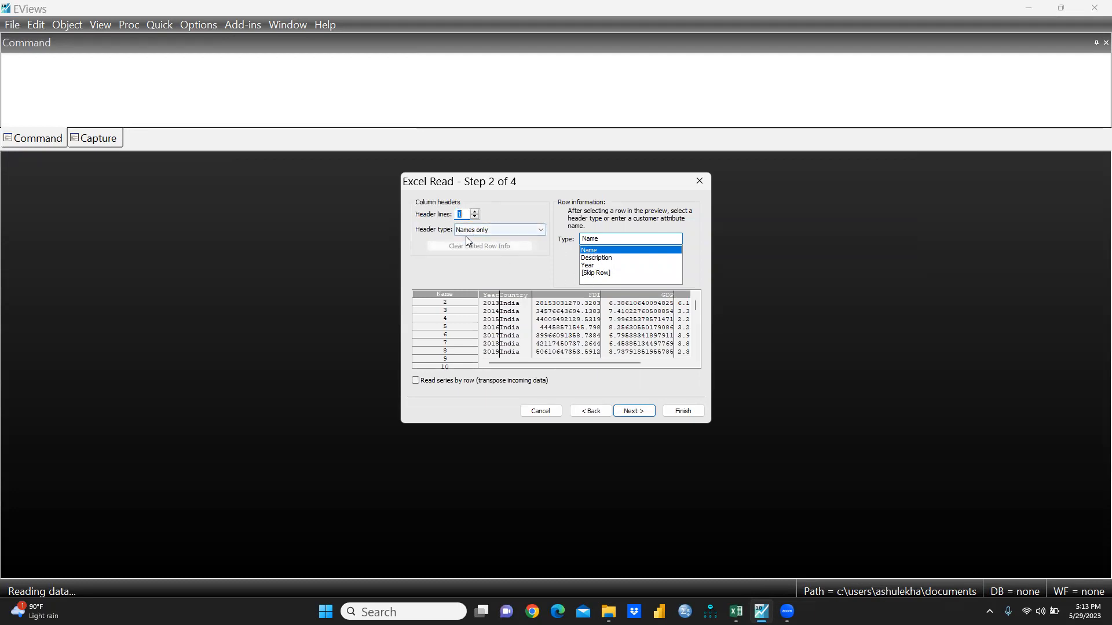
click(636, 410)
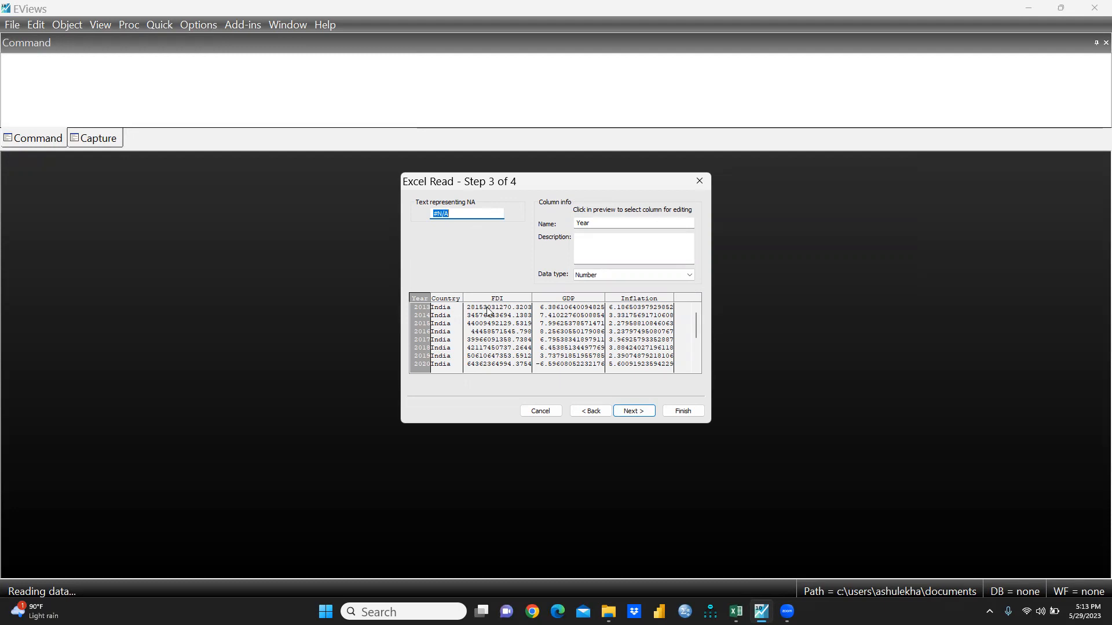
- Review the FDI, GDP, Inflation and Year columns, keep Inflation's data type as Number, and continue to the final import stage
click(506, 311)
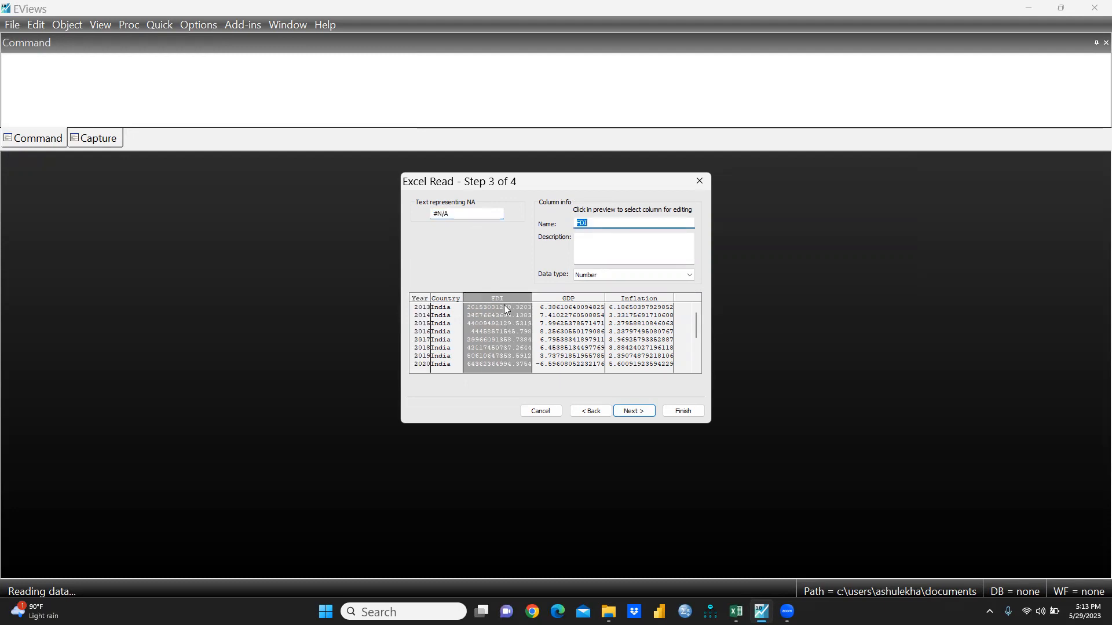
click(581, 308)
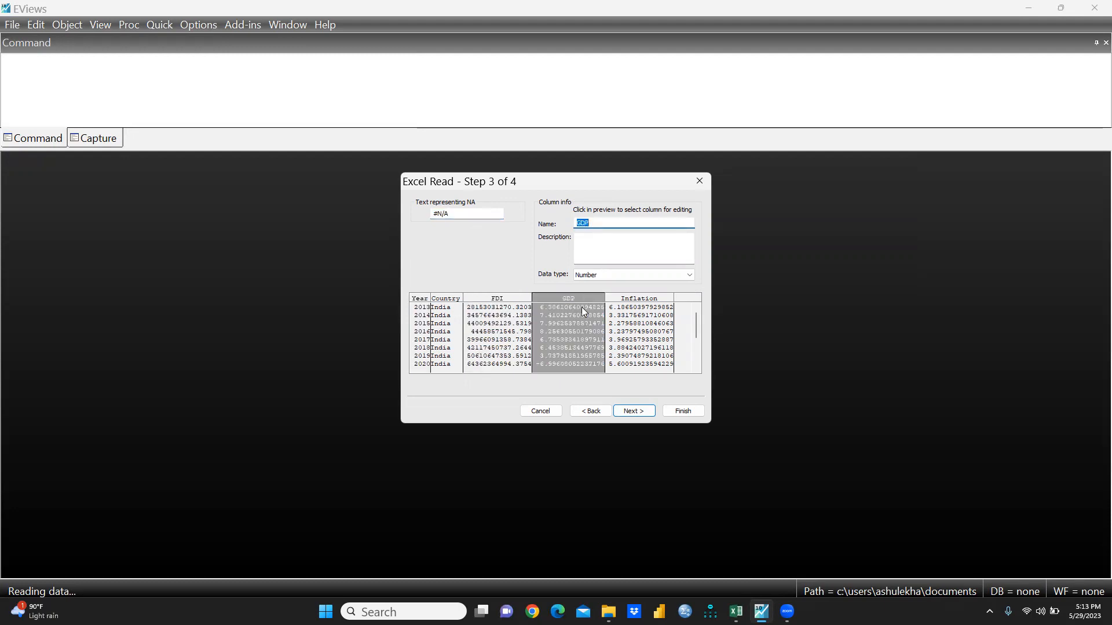
click(644, 311)
click(689, 275)
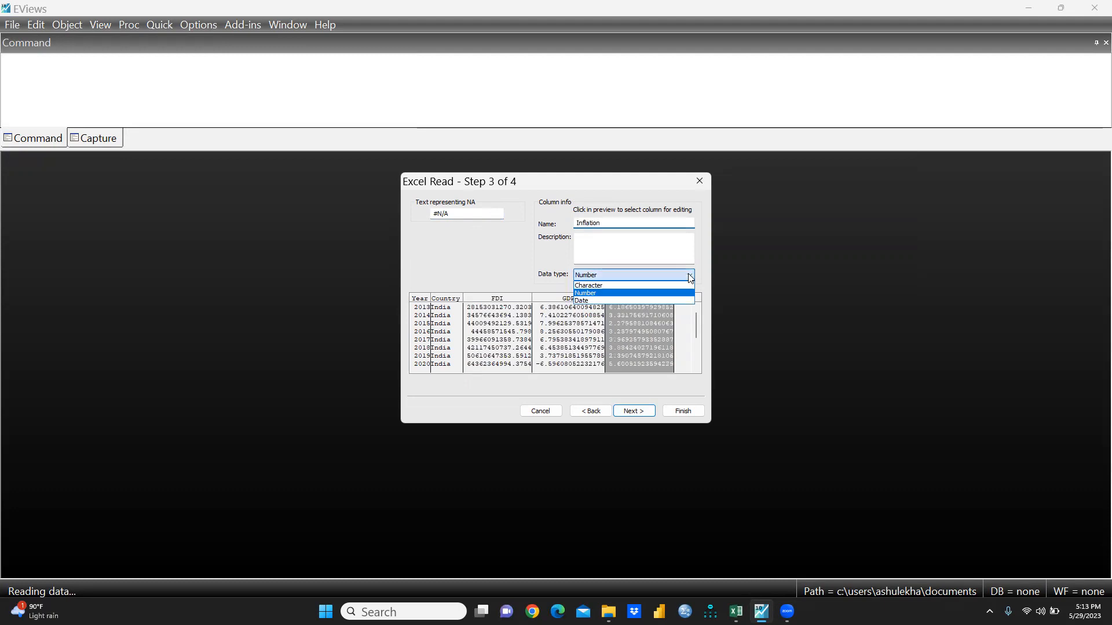
click(597, 294)
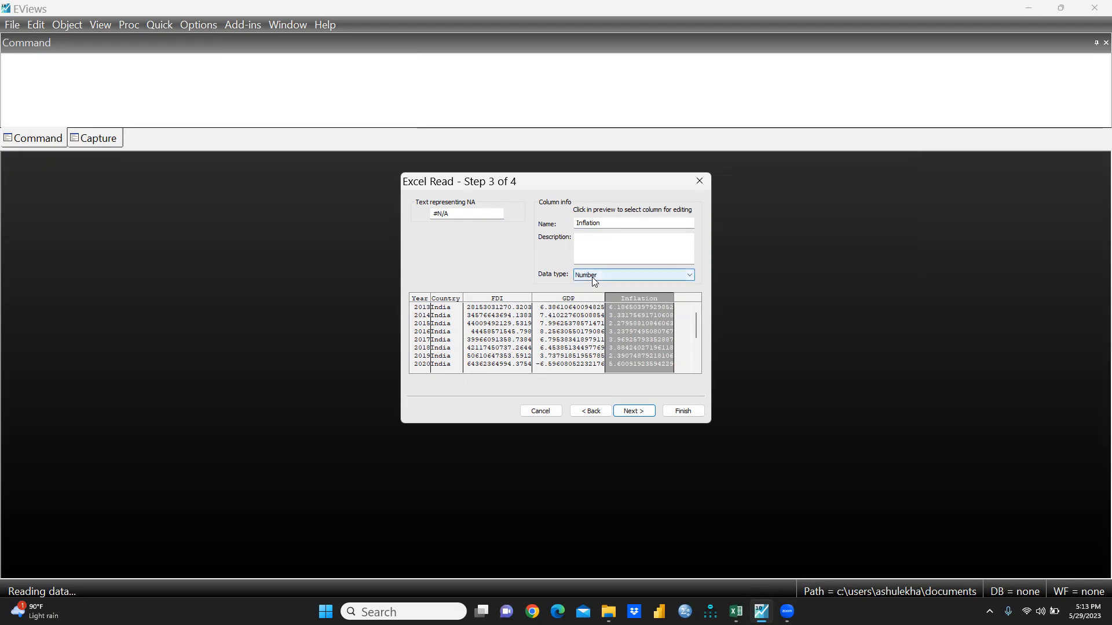
click(417, 306)
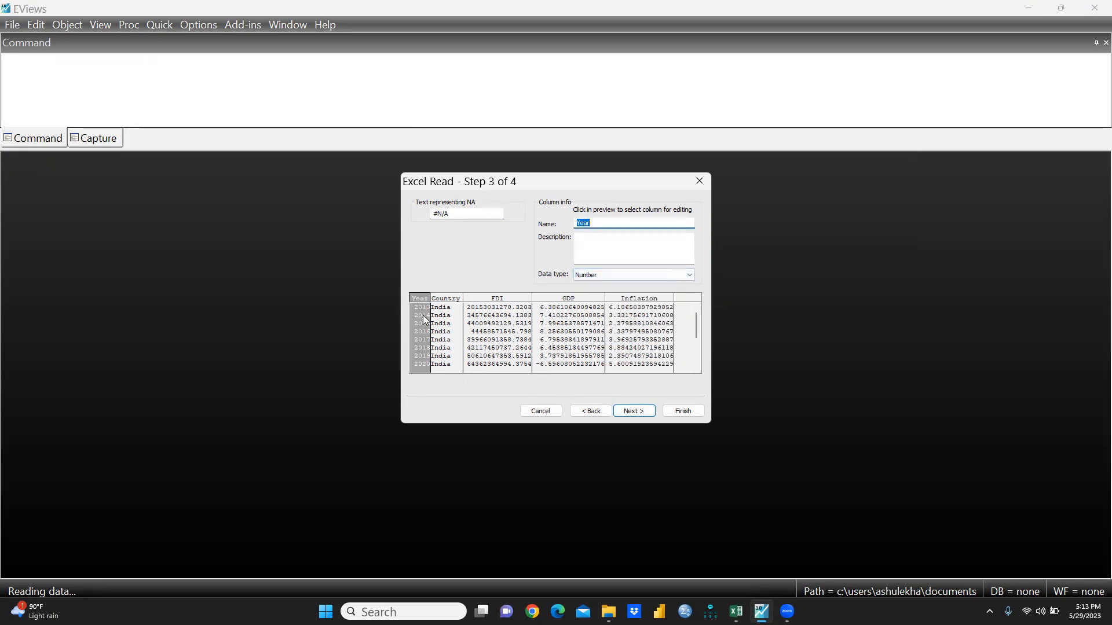
click(640, 412)
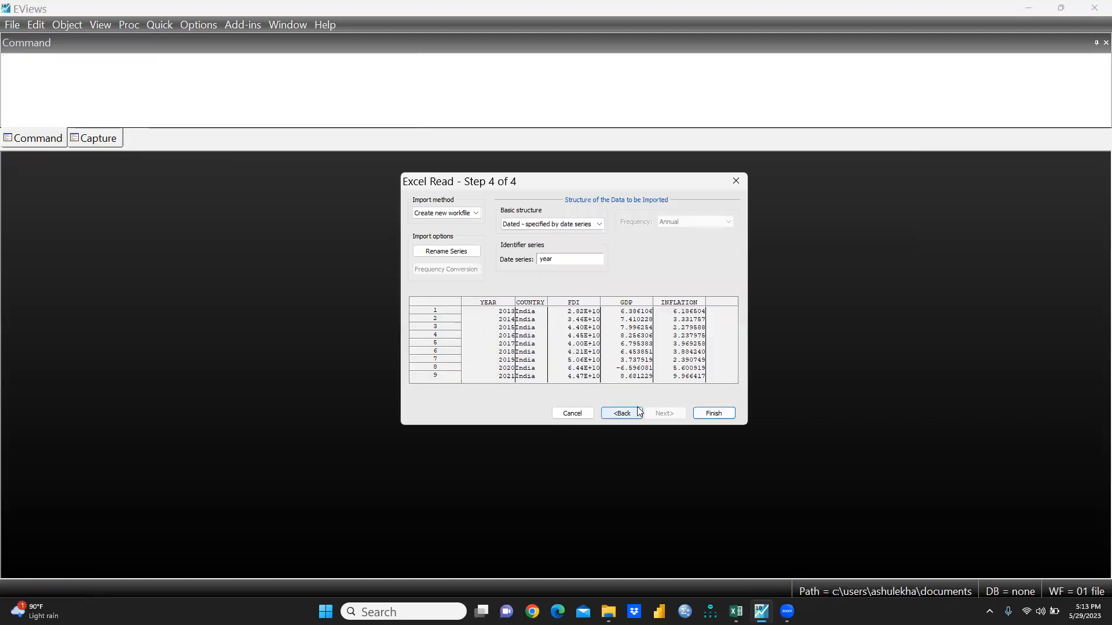
- Finish the import as a new workfile without linking to the external source, and place its window in the workspace's upper-left corner
click(436, 215)
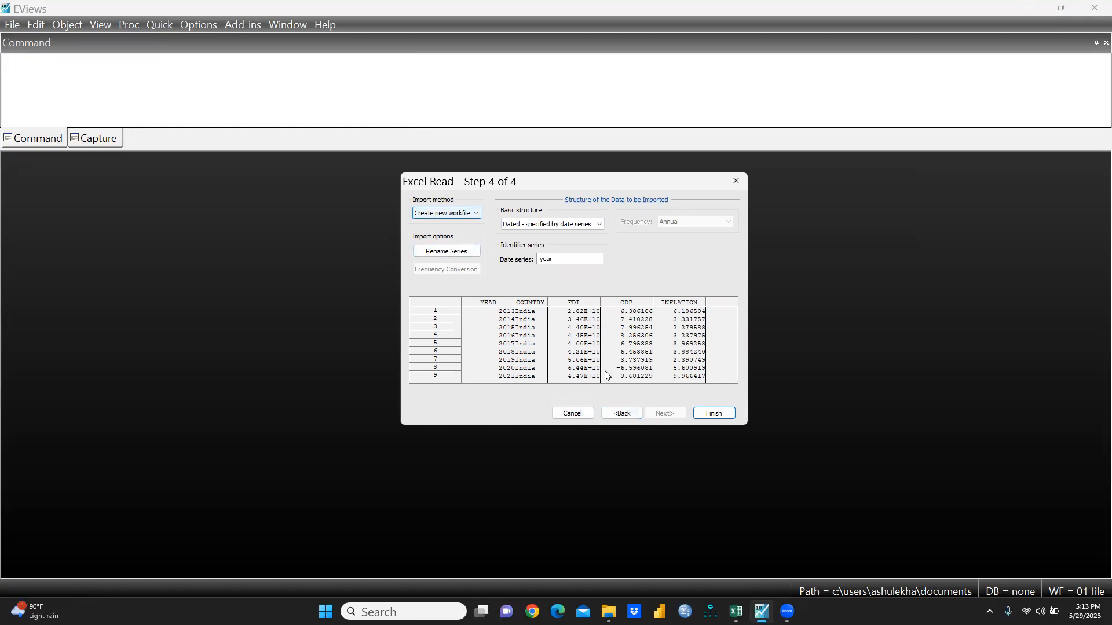
click(714, 414)
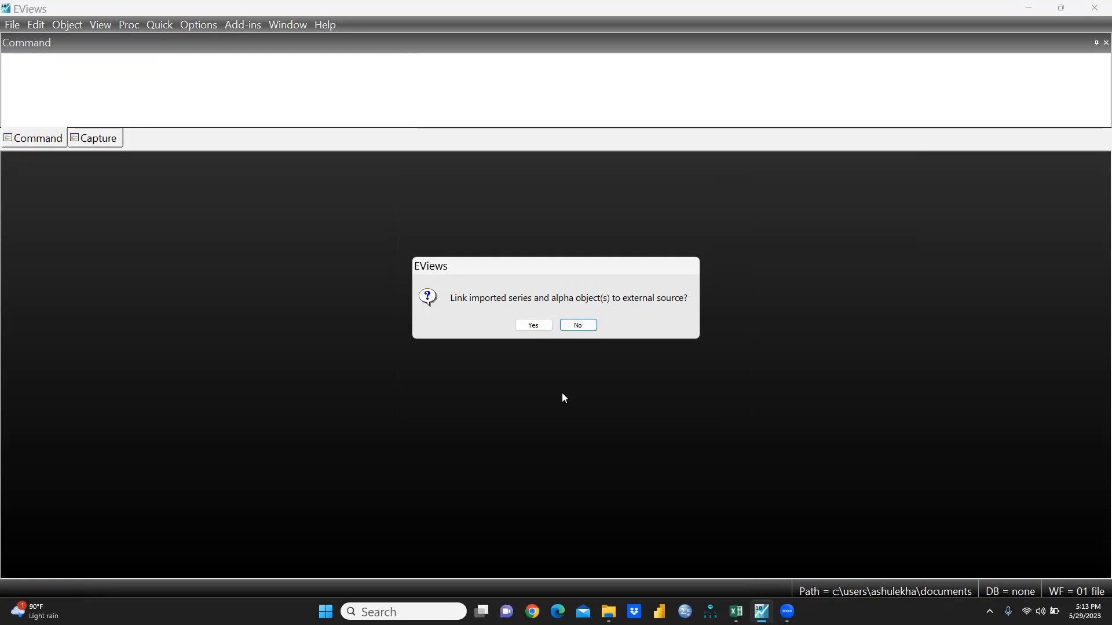
click(577, 325)
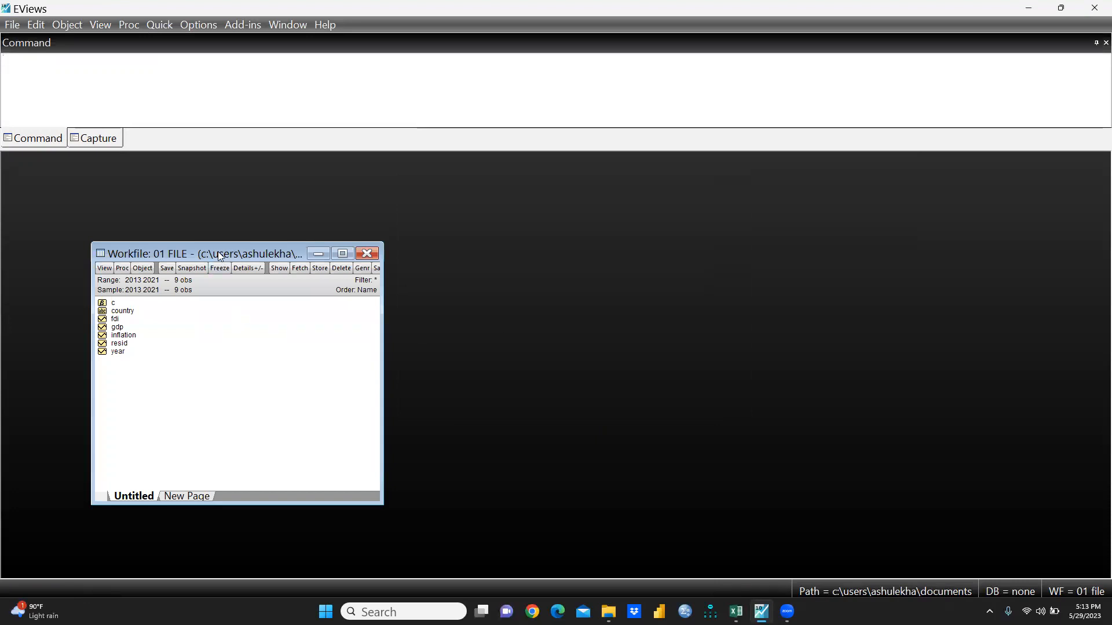
drag(221, 257, 134, 168)
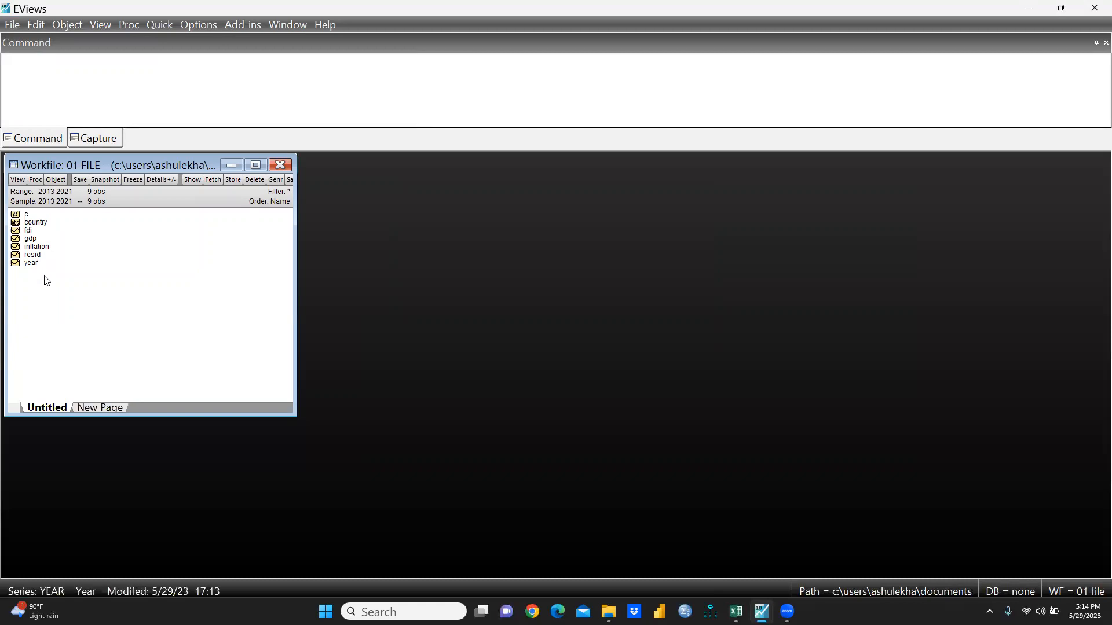
- Open the fdi series and place its window directly beside the workfile
double_click(27, 231)
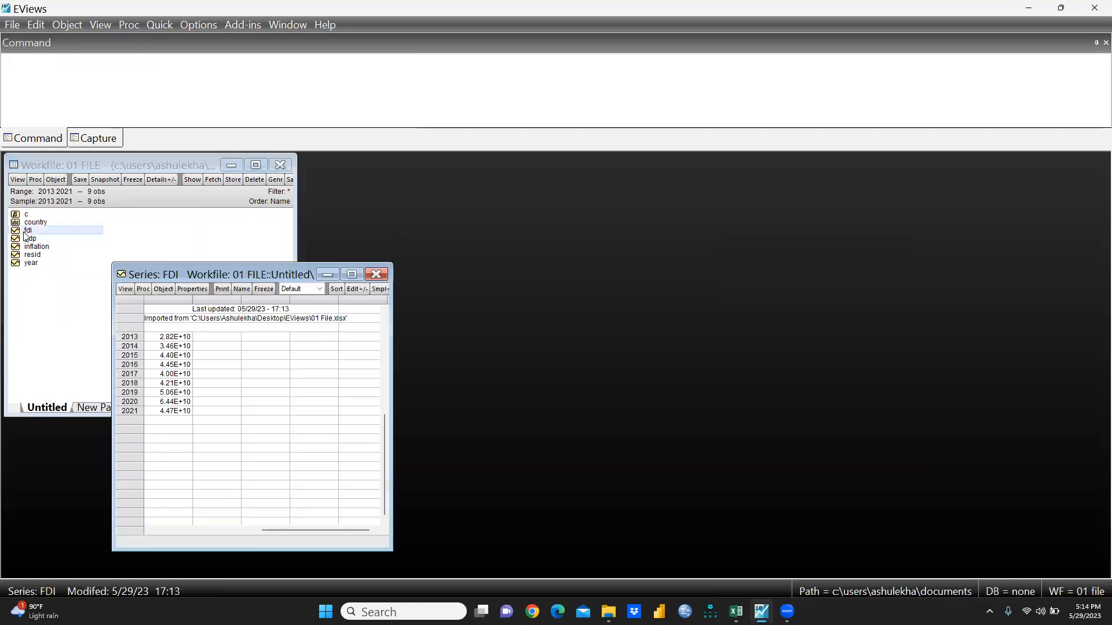
drag(244, 367, 425, 282)
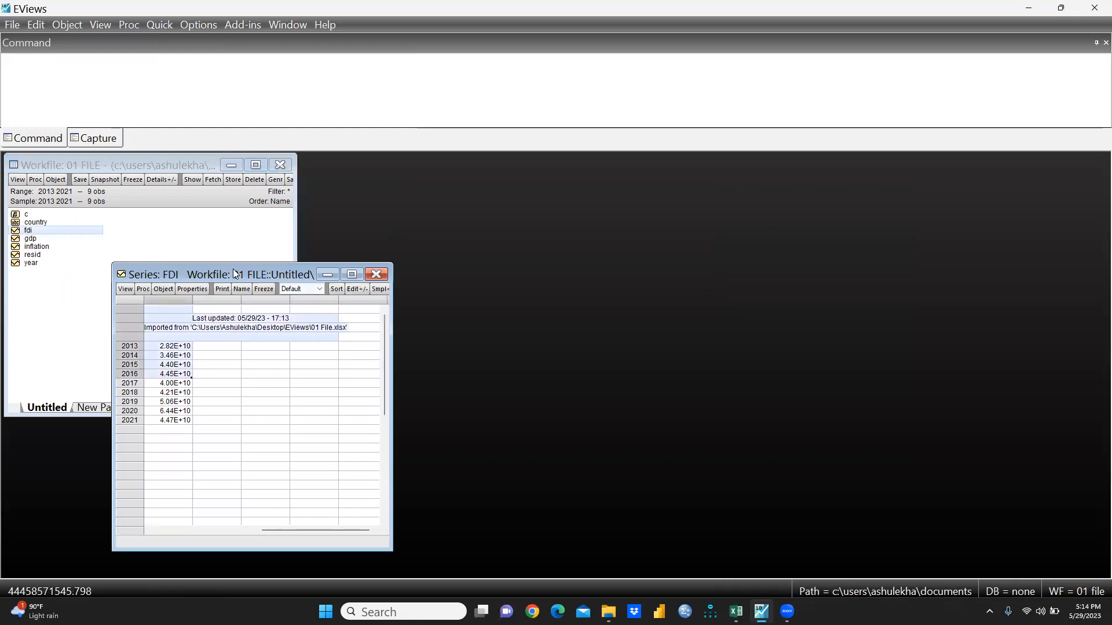
drag(226, 266, 408, 155)
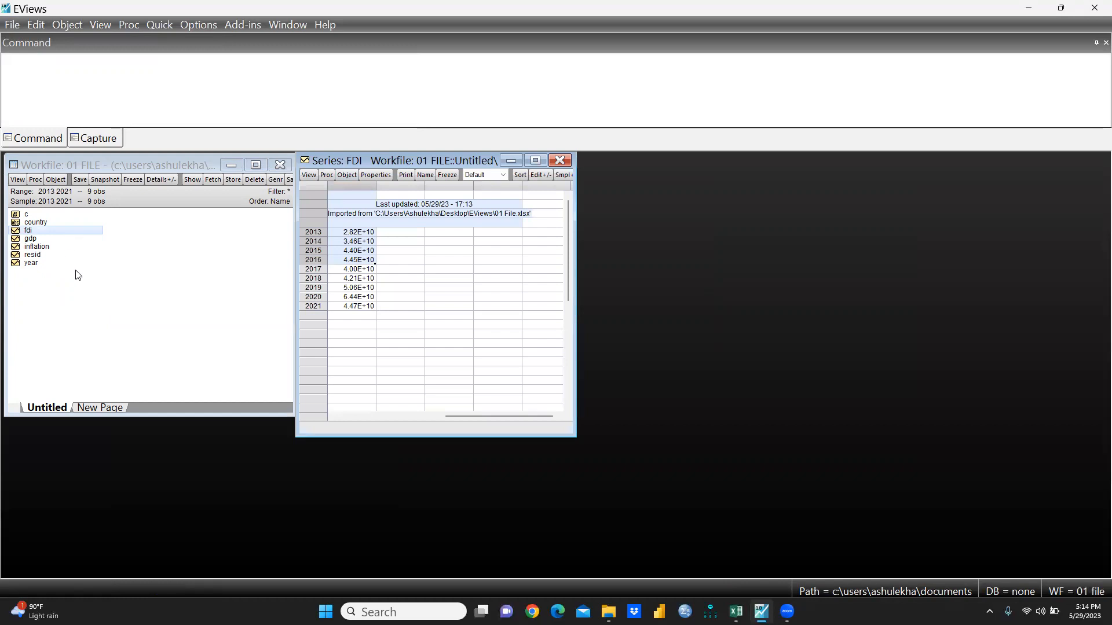
- Open the gdp series beside the FDI window, and open the inflation series
double_click(31, 239)
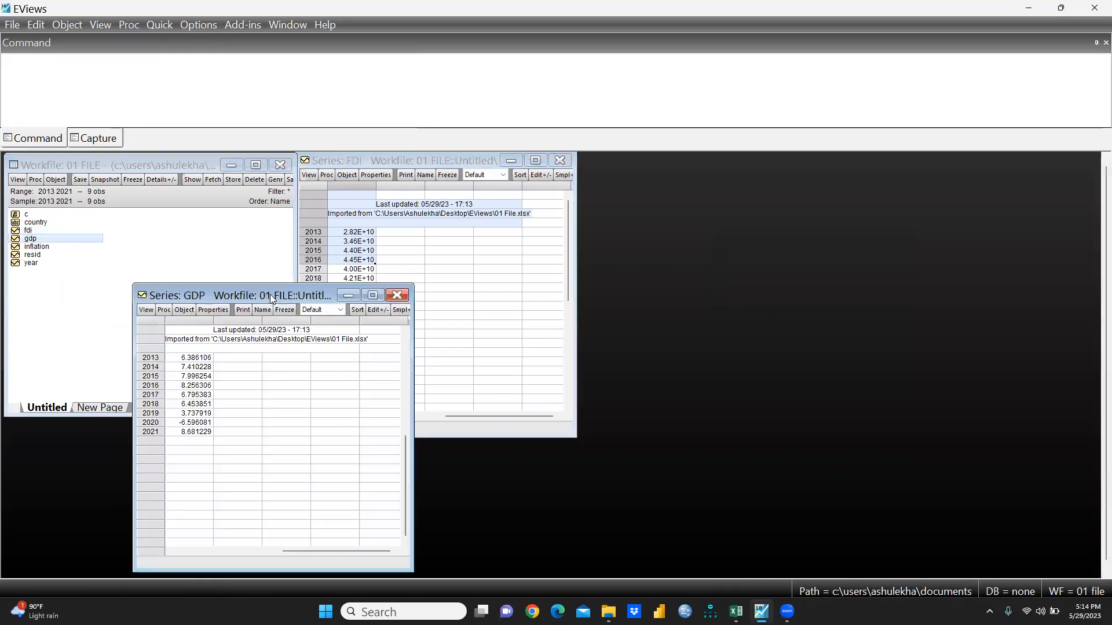
drag(270, 294, 713, 162)
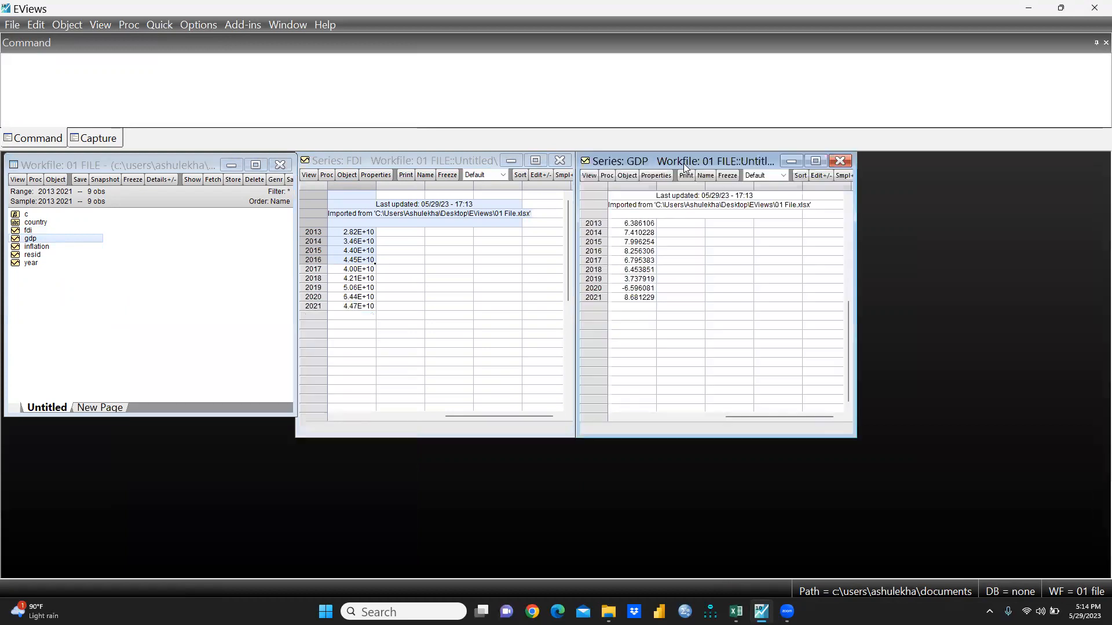
double_click(36, 247)
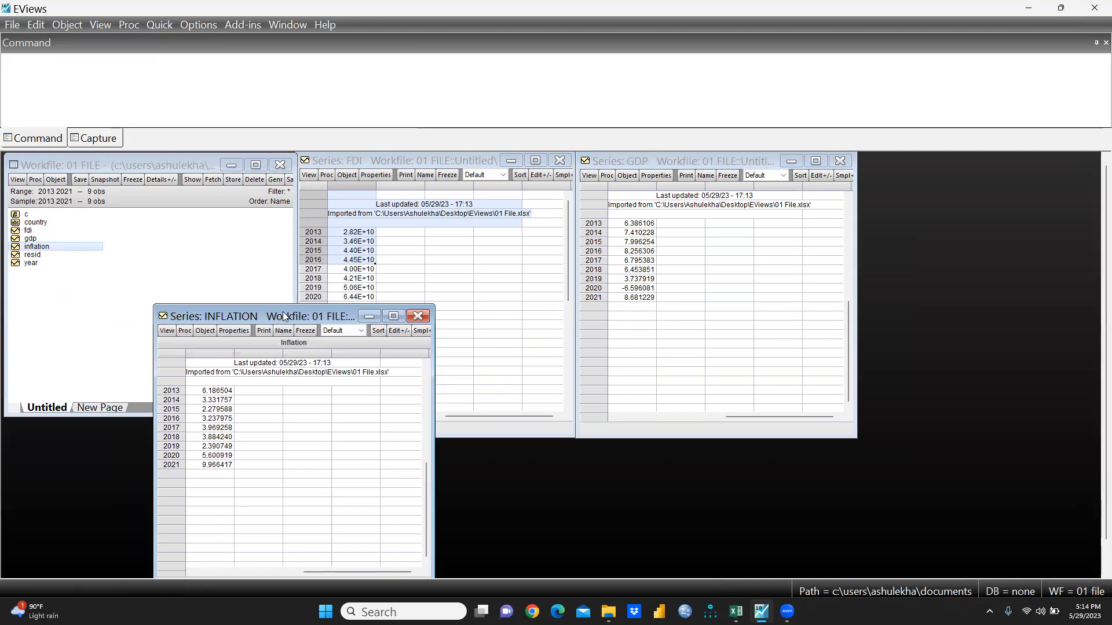
- Place the inflation series window beside the GDP window, and close both series windows while leaving FDI open
drag(284, 316, 989, 166)
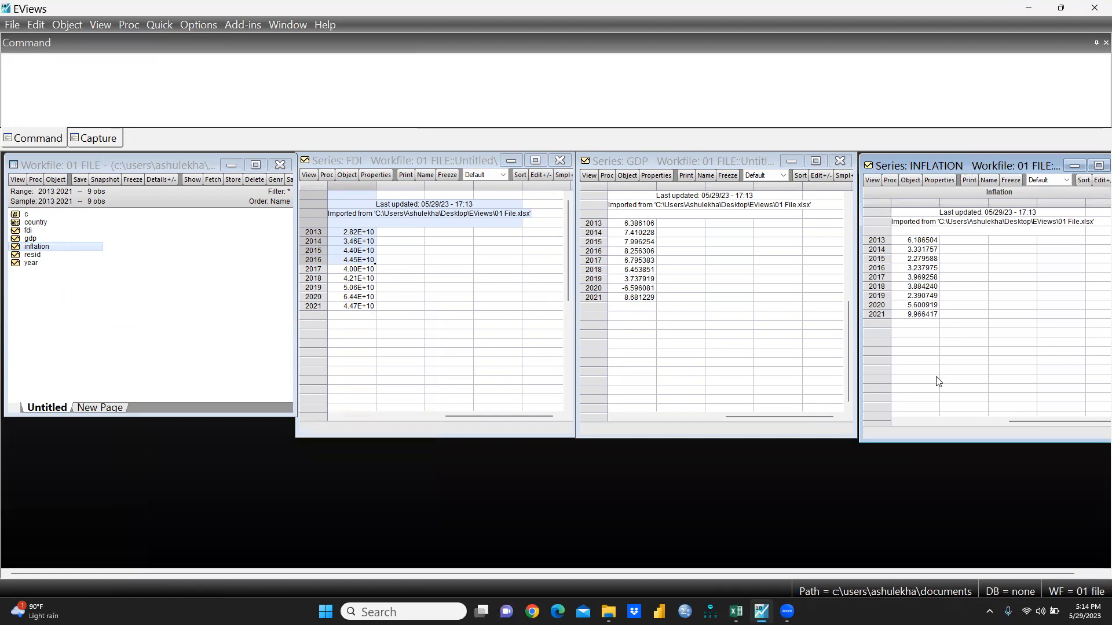
key(ctrl+s)
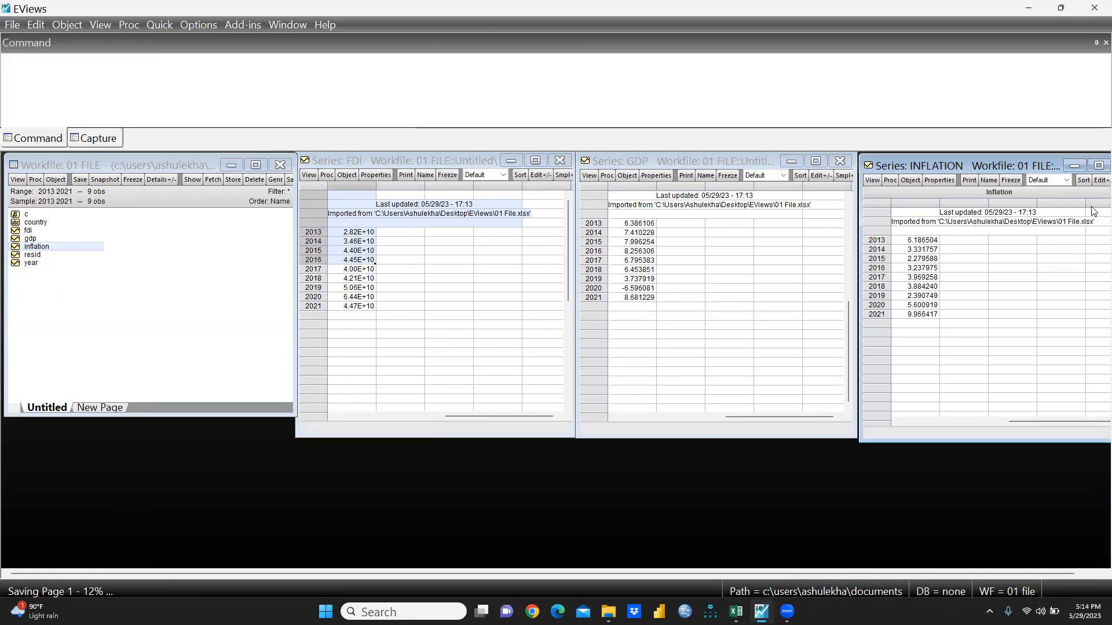
click(840, 161)
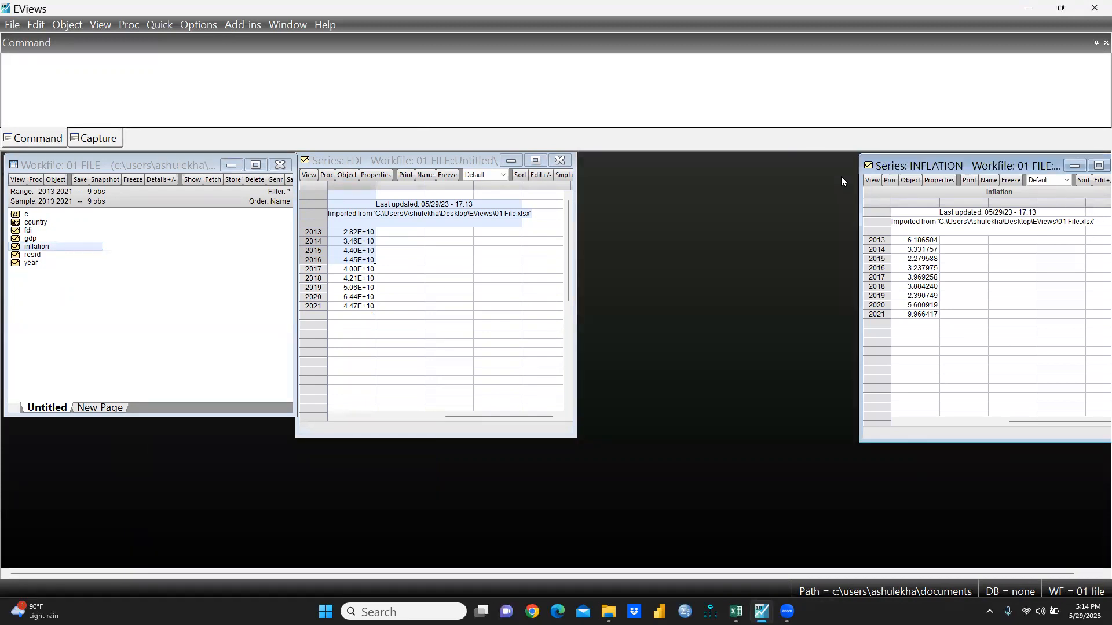
drag(974, 165, 754, 161)
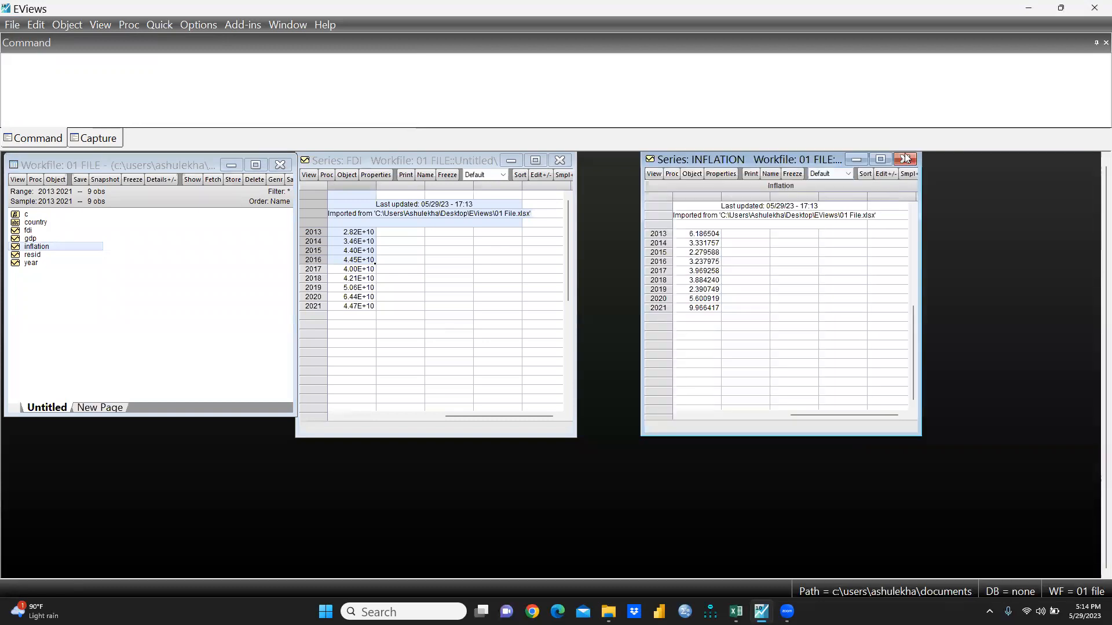
click(911, 160)
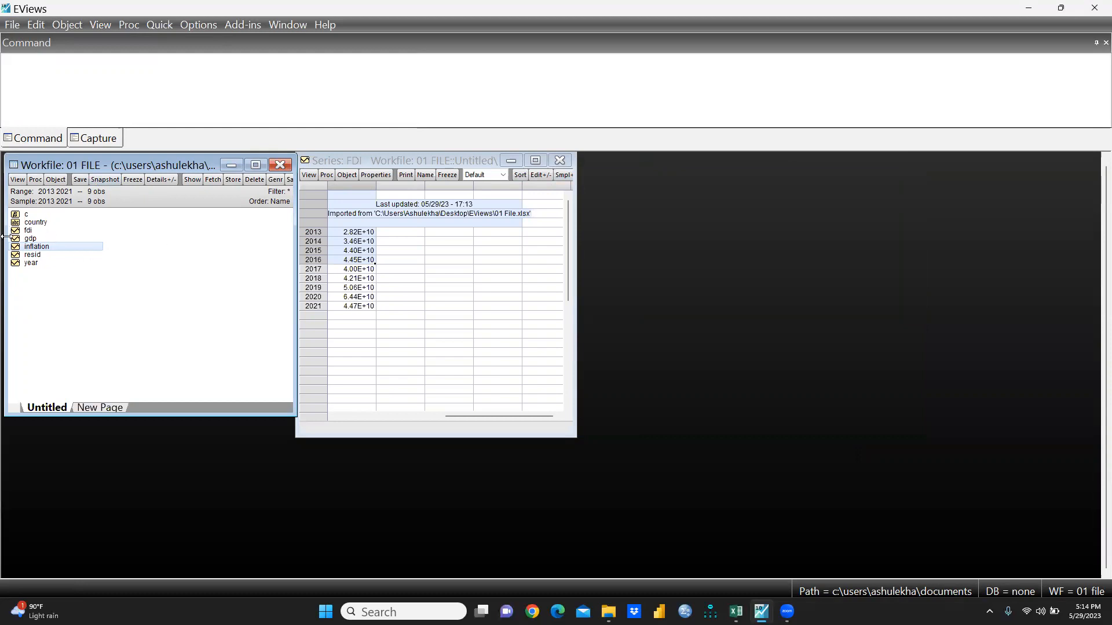
- Open the fdi, gdp and inflation series together as a group, and place the group window beside the FDI series window
click(27, 231)
ctrl+click(30, 239)
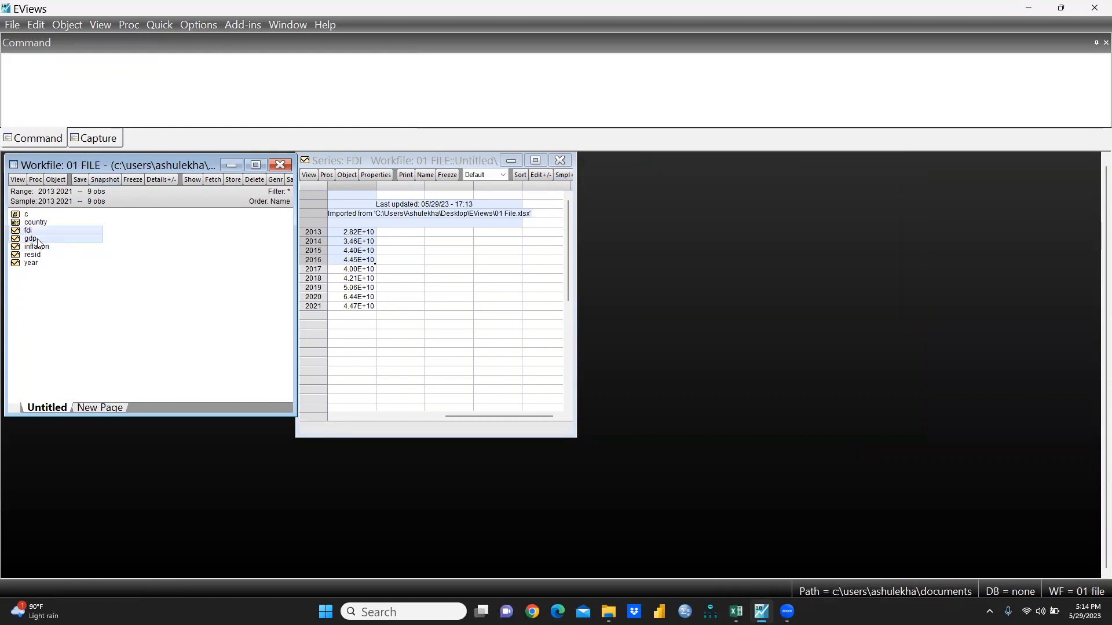
ctrl+click(35, 247)
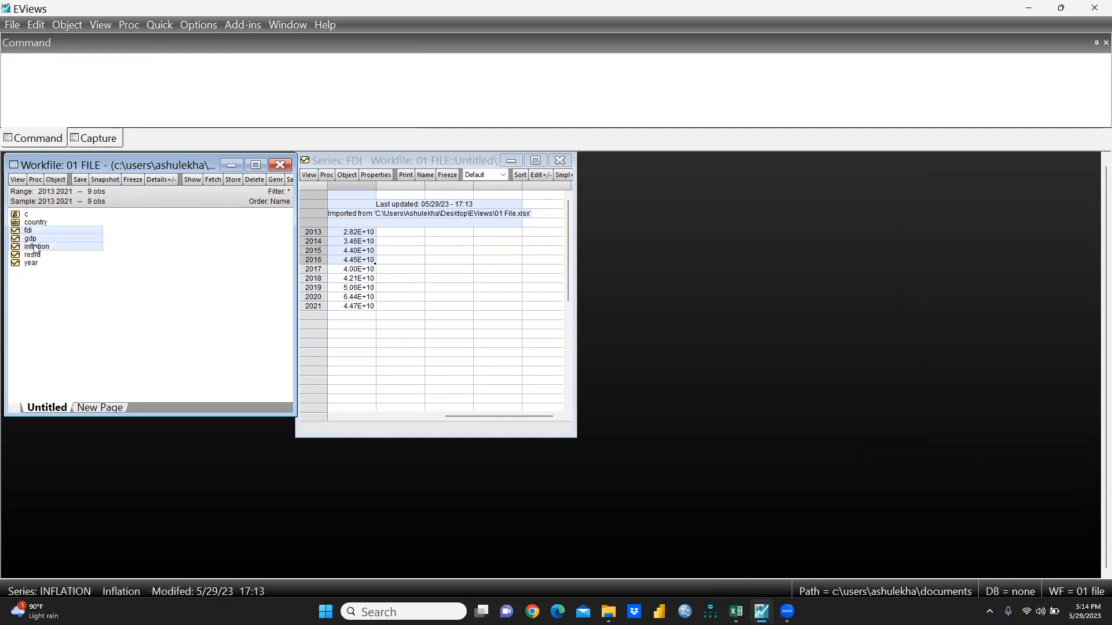
right_click(35, 249)
click(74, 258)
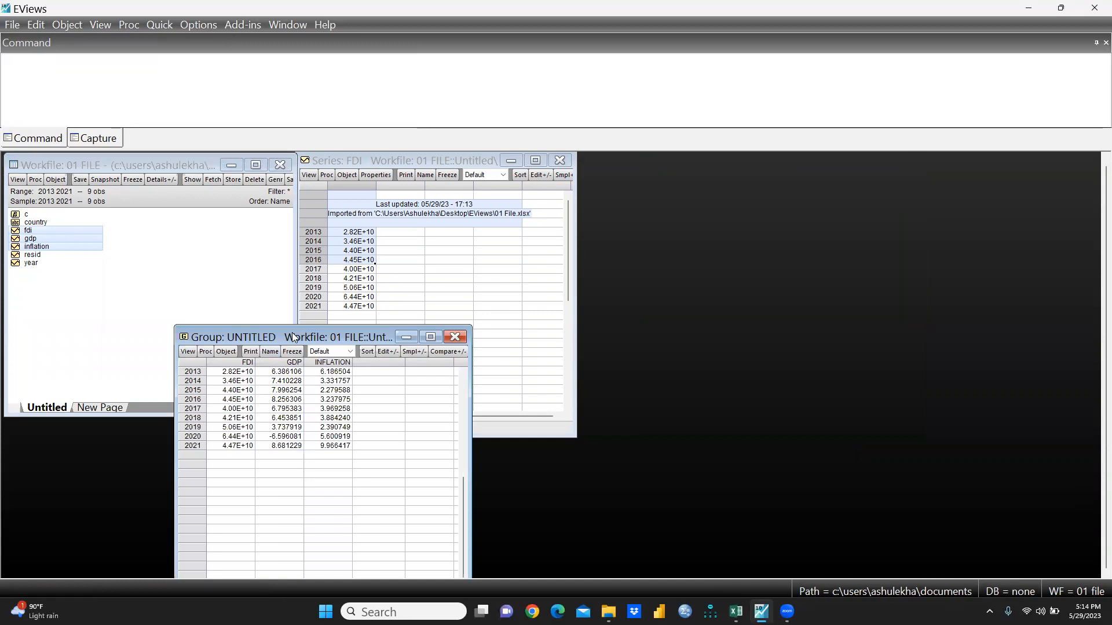
drag(293, 337, 697, 168)
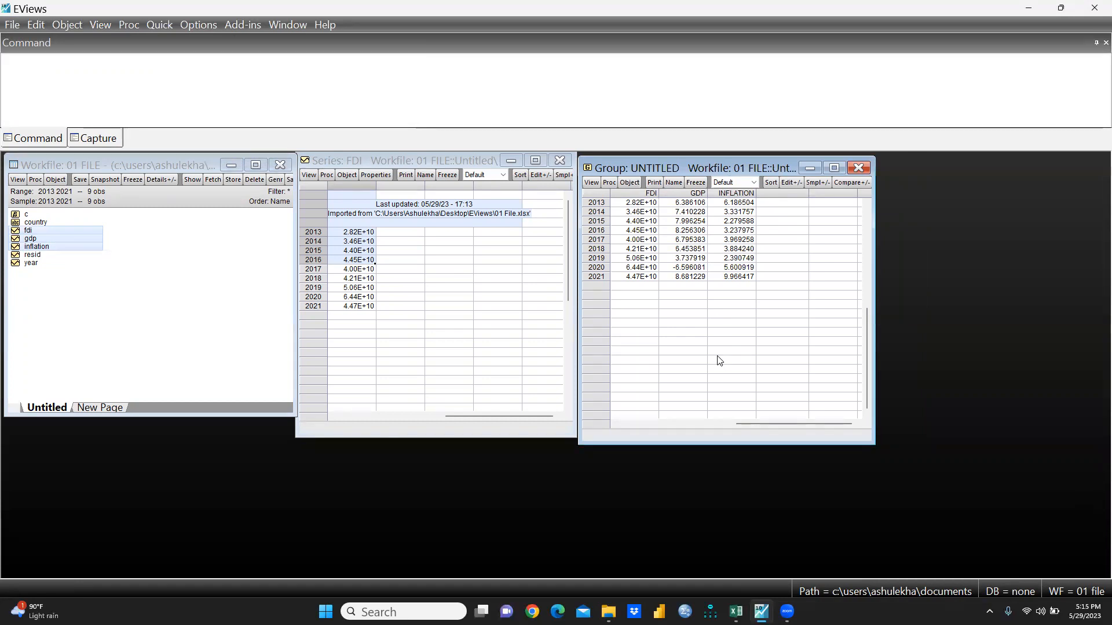
- Display the group's descriptive statistics for individual samples
click(591, 182)
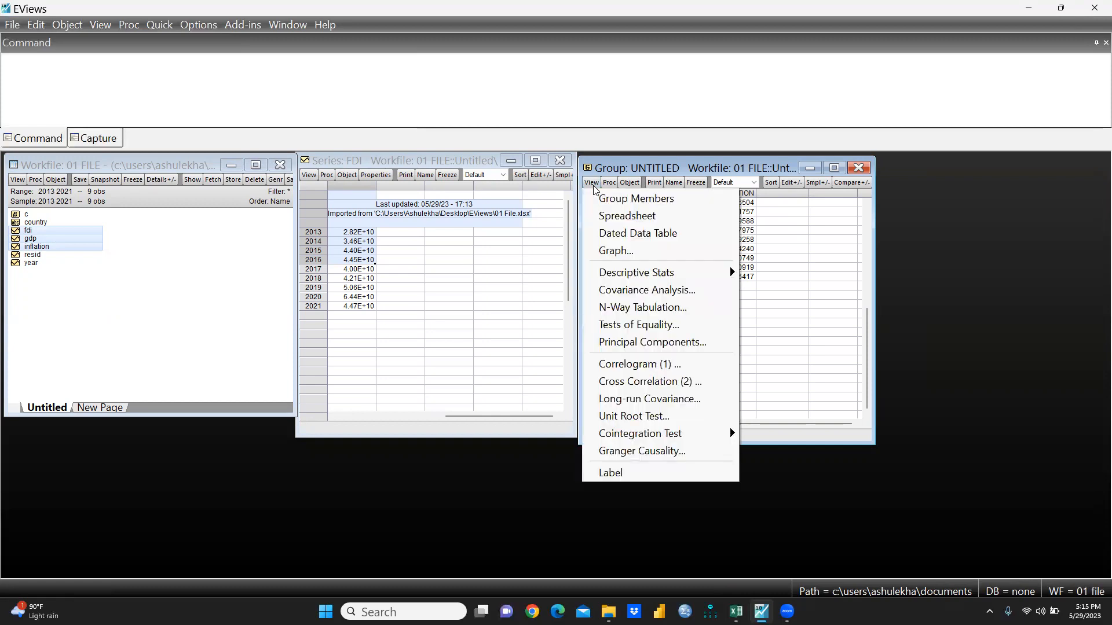
mouse_move(624, 274)
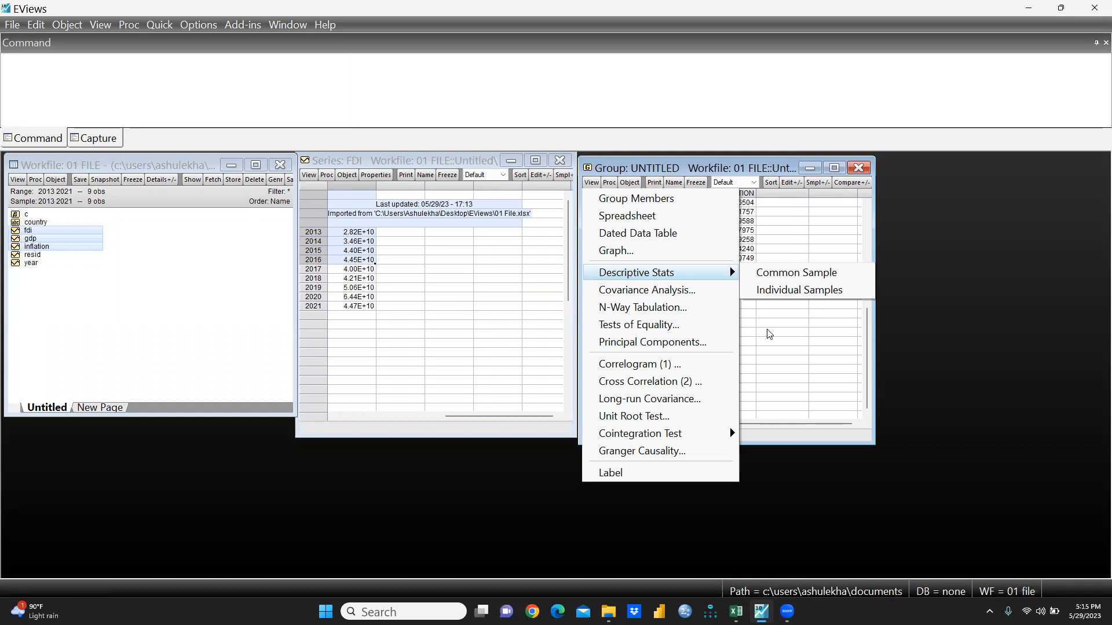
click(781, 298)
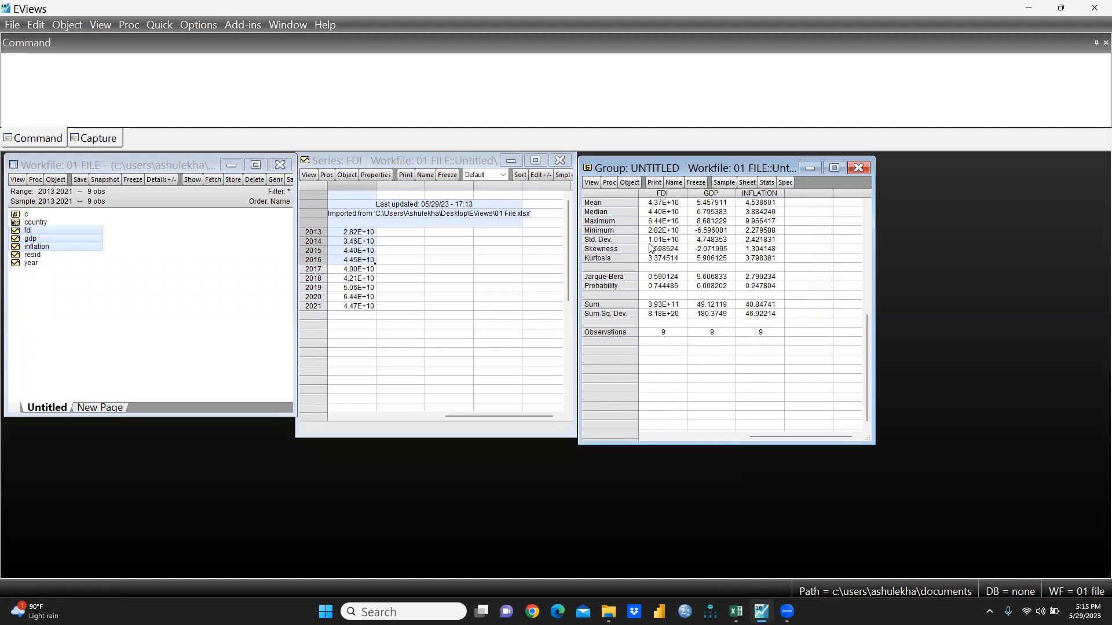
- Run an ordinary covariance analysis on the group with only Covariance selected and the spreadsheet layout
click(592, 183)
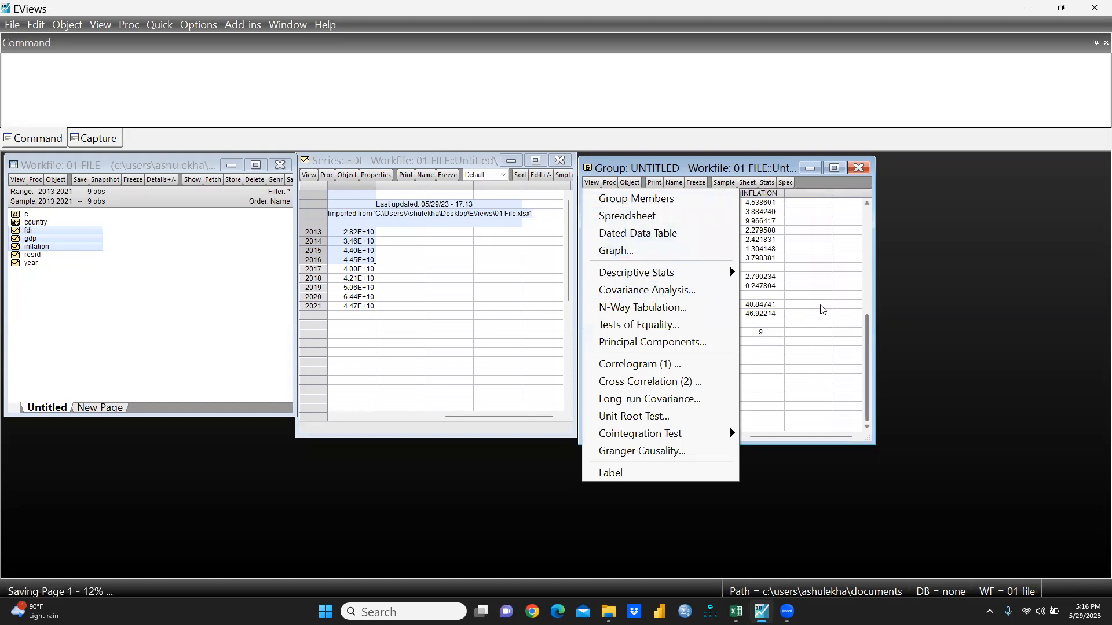
click(662, 293)
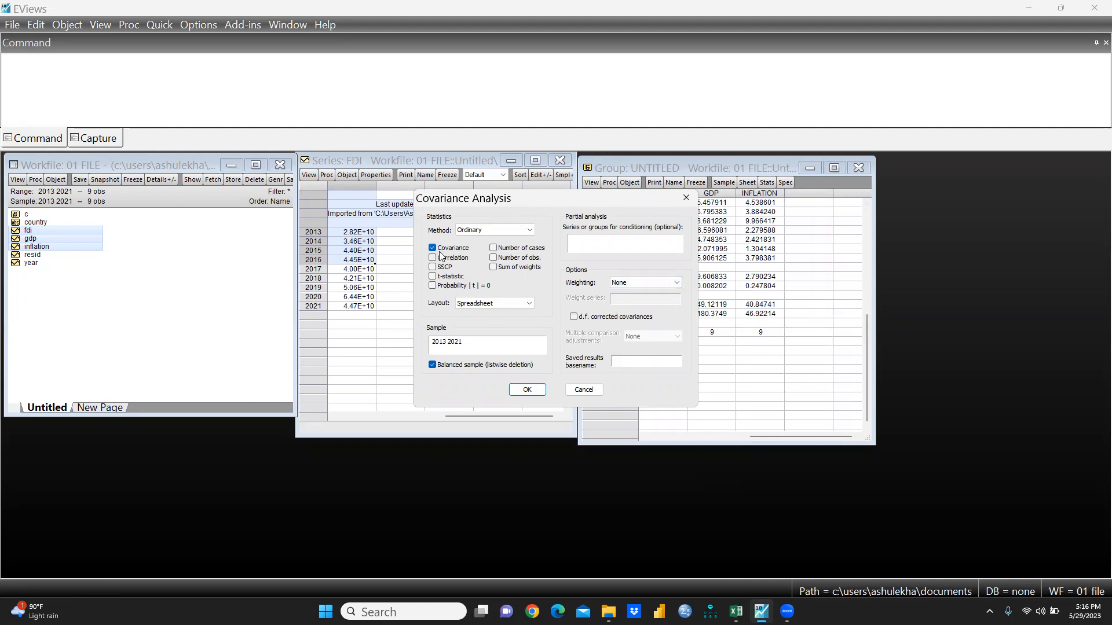
click(529, 389)
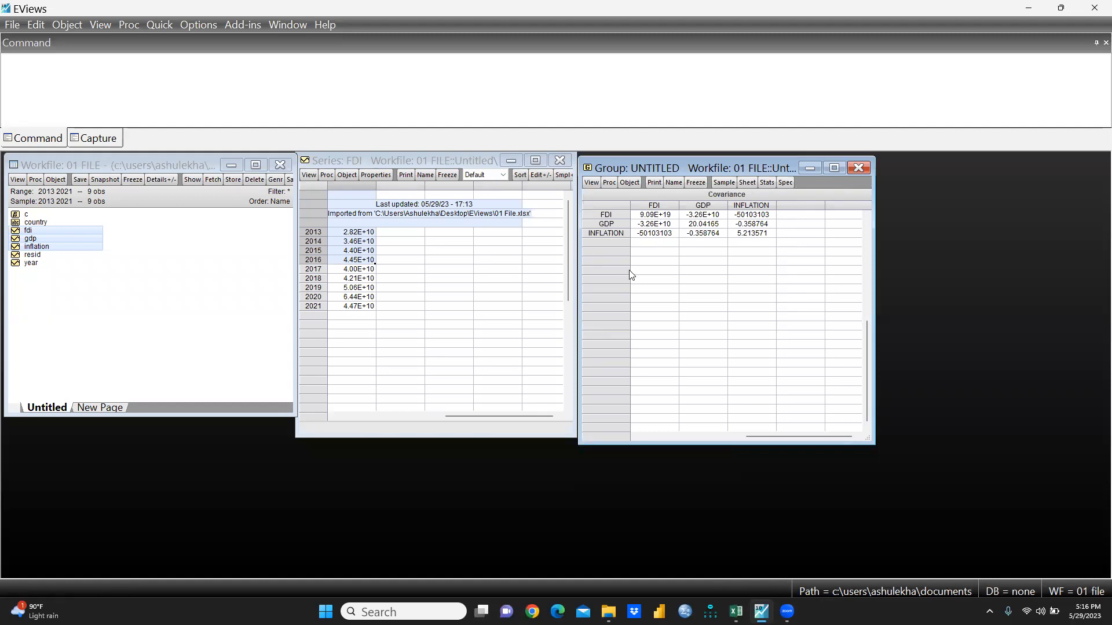
- Run the group's covariance analysis with both Covariance and Correlation, laid out as multiple tables
click(589, 181)
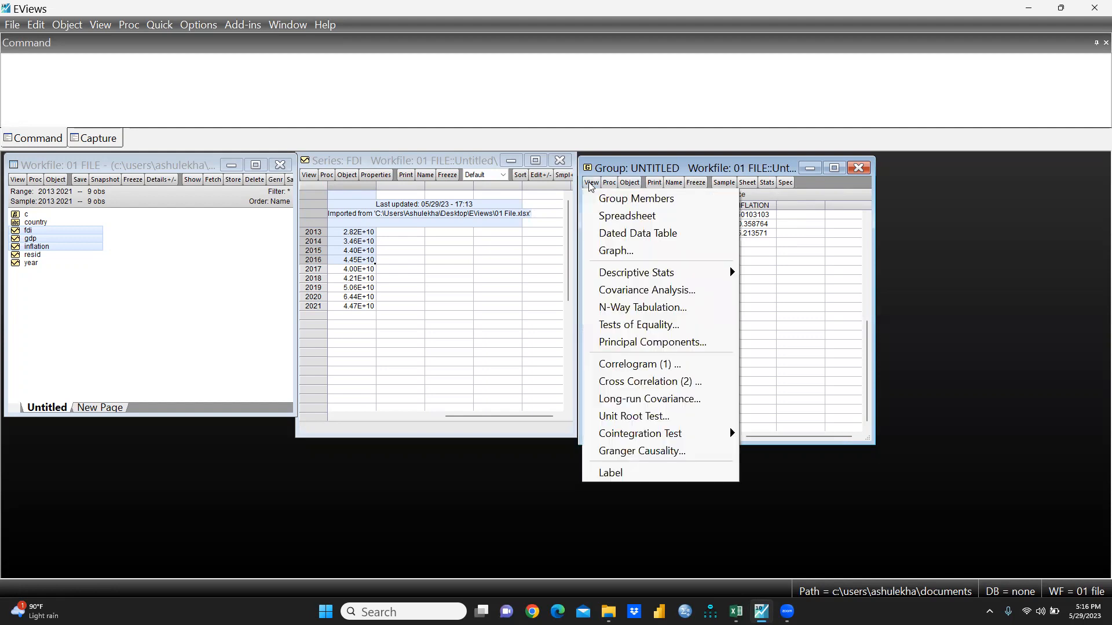
click(642, 291)
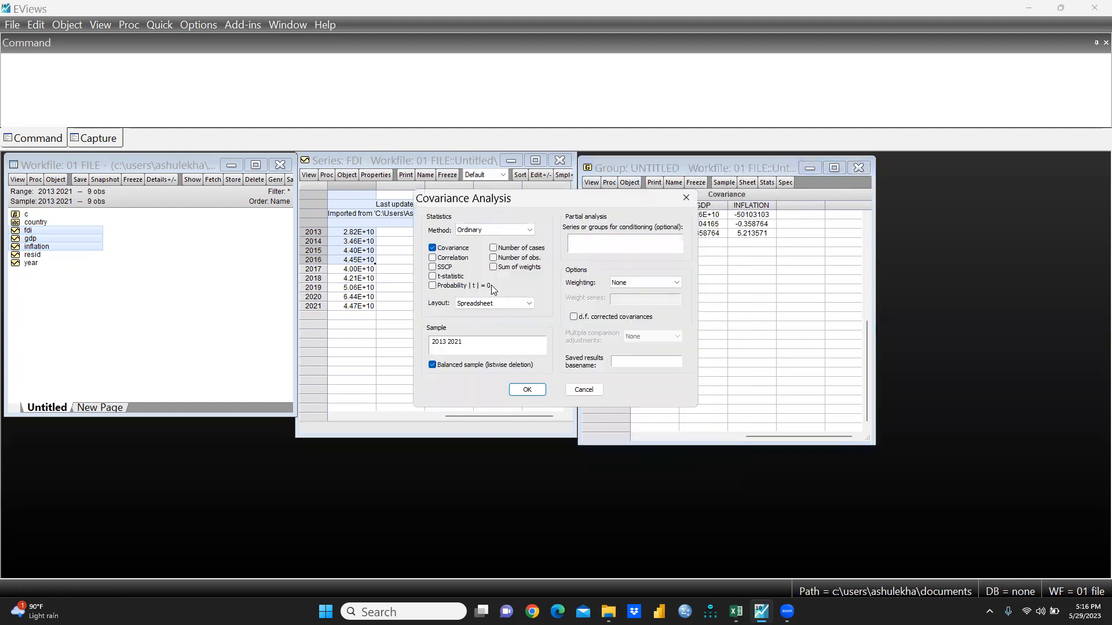
click(433, 258)
click(533, 302)
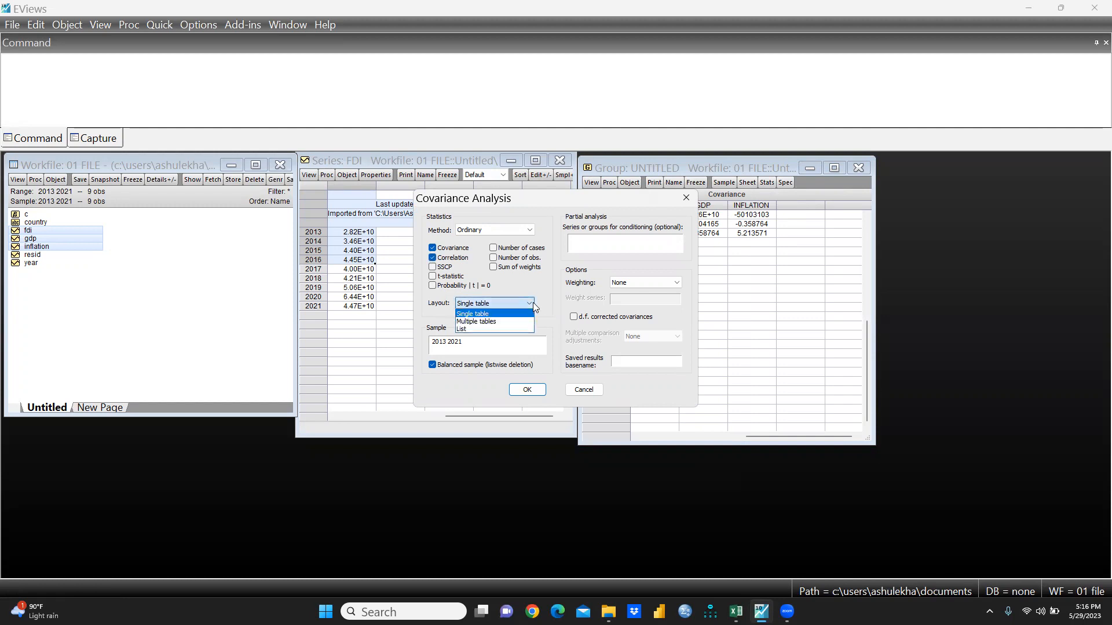
click(497, 322)
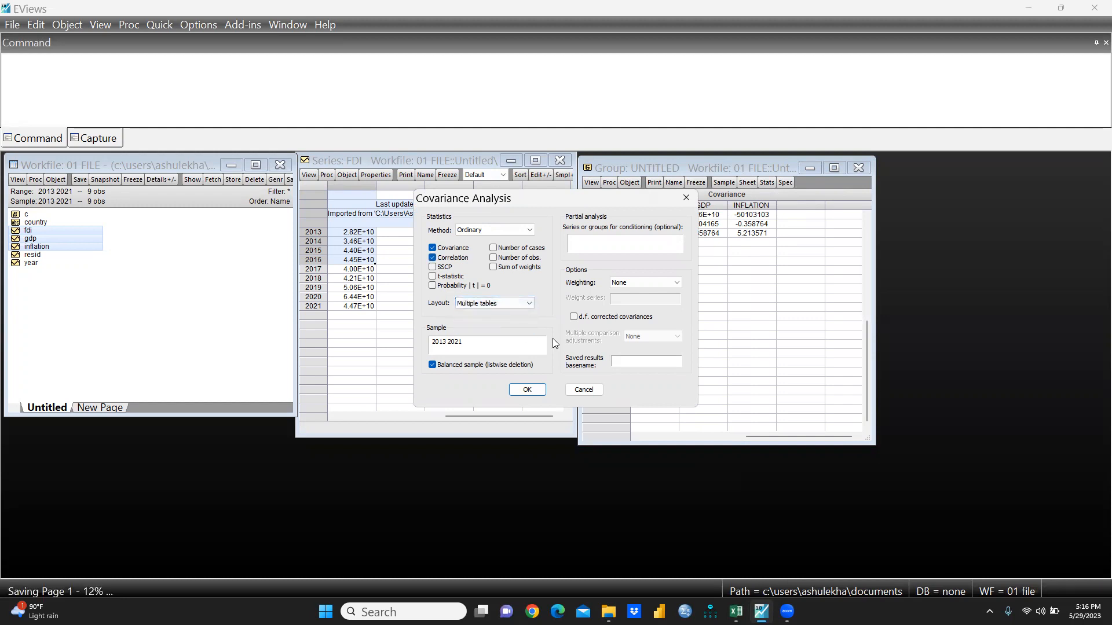
click(515, 393)
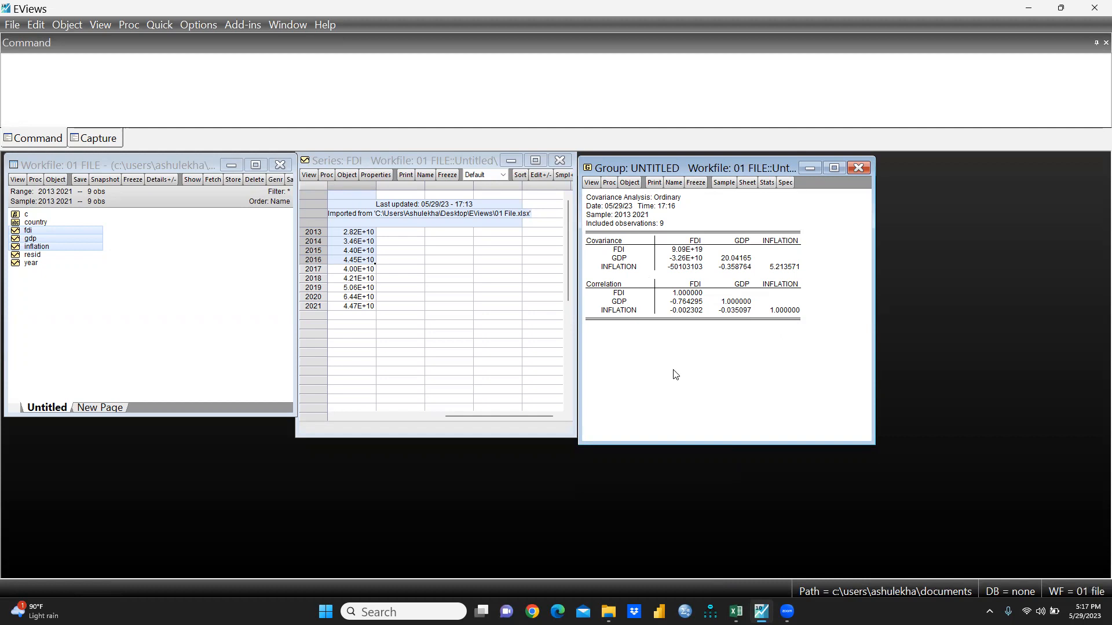
- Run the group's covariance analysis with Covariance and t-statistic, laid out as multiple tables
click(591, 183)
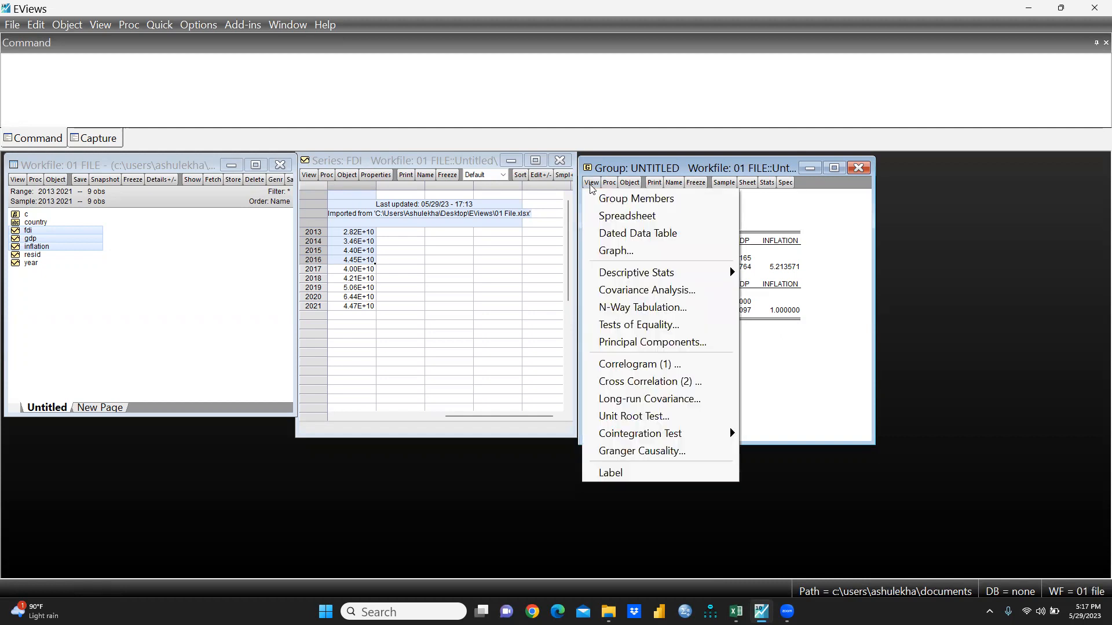
click(637, 291)
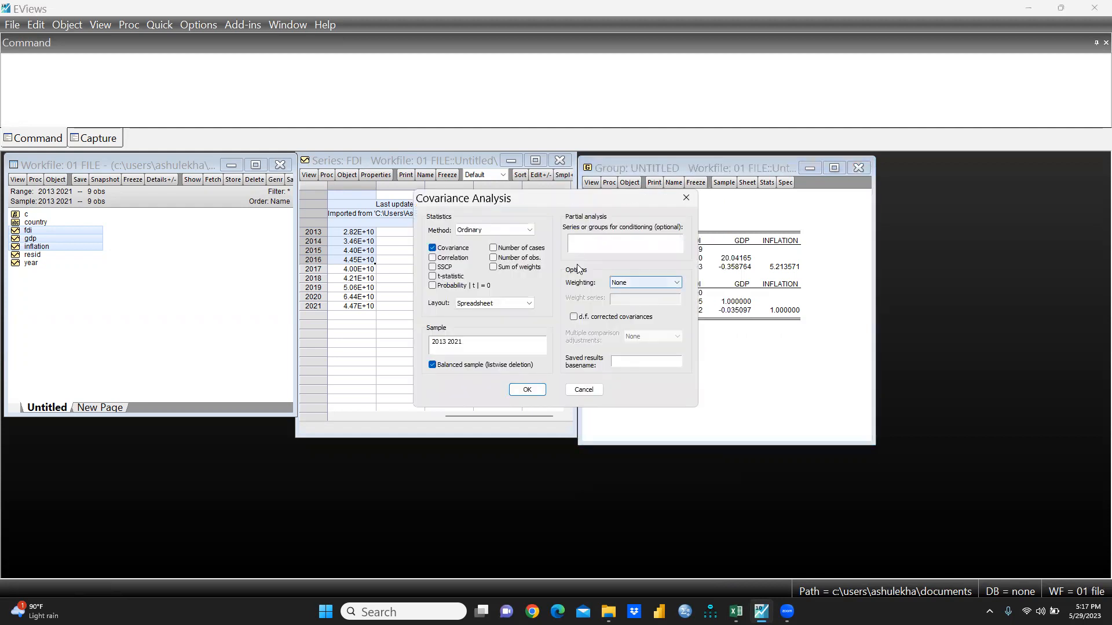
click(432, 276)
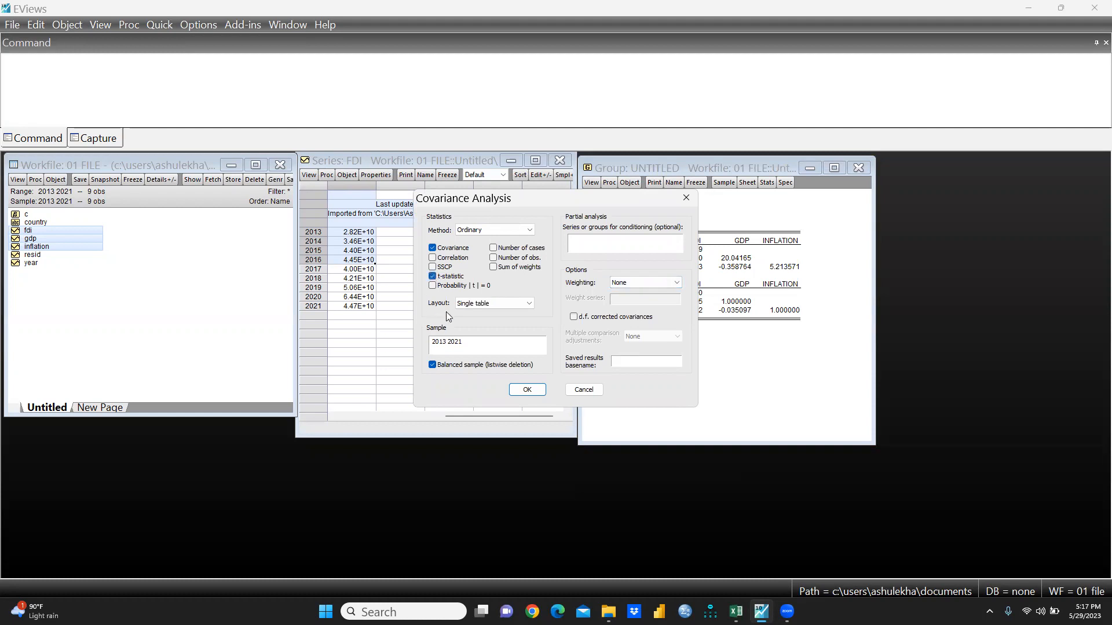
click(529, 303)
click(495, 322)
click(518, 389)
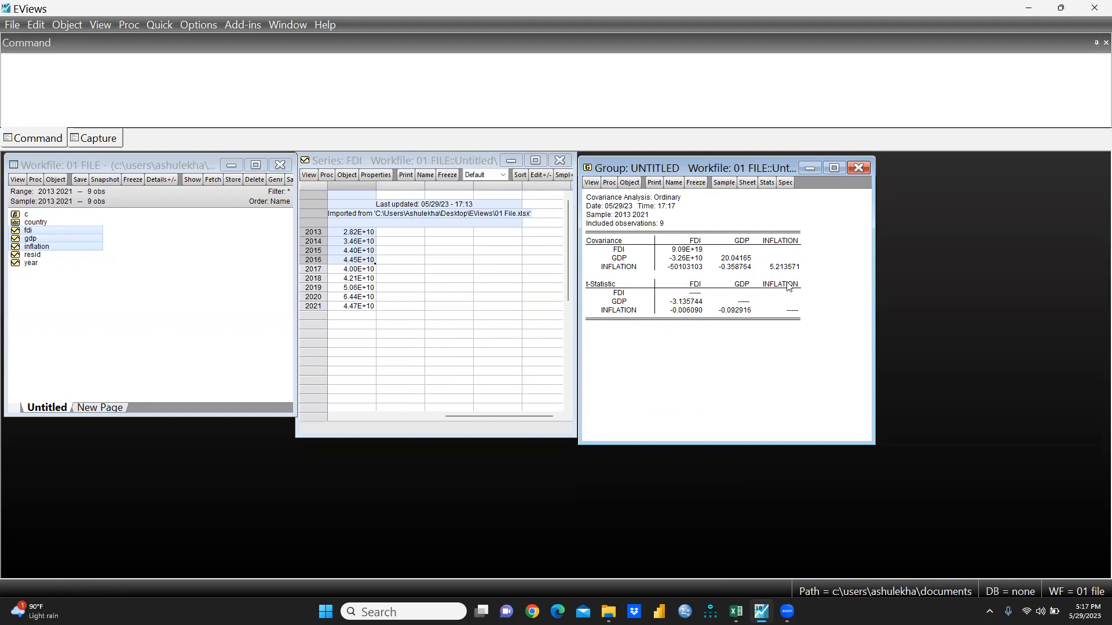
click(593, 183)
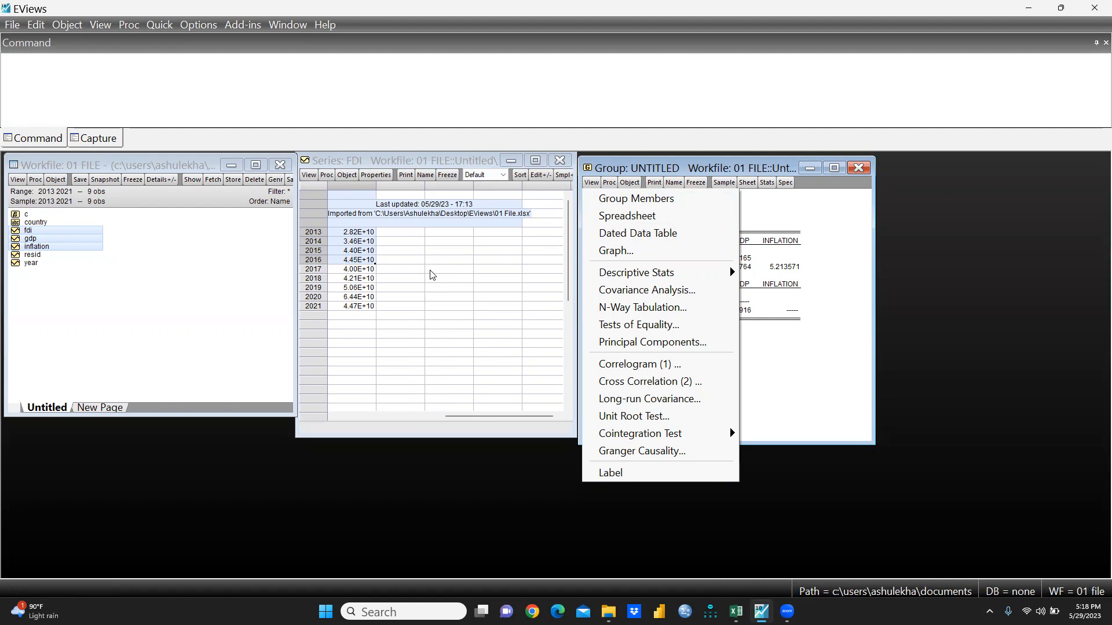
click(950, 220)
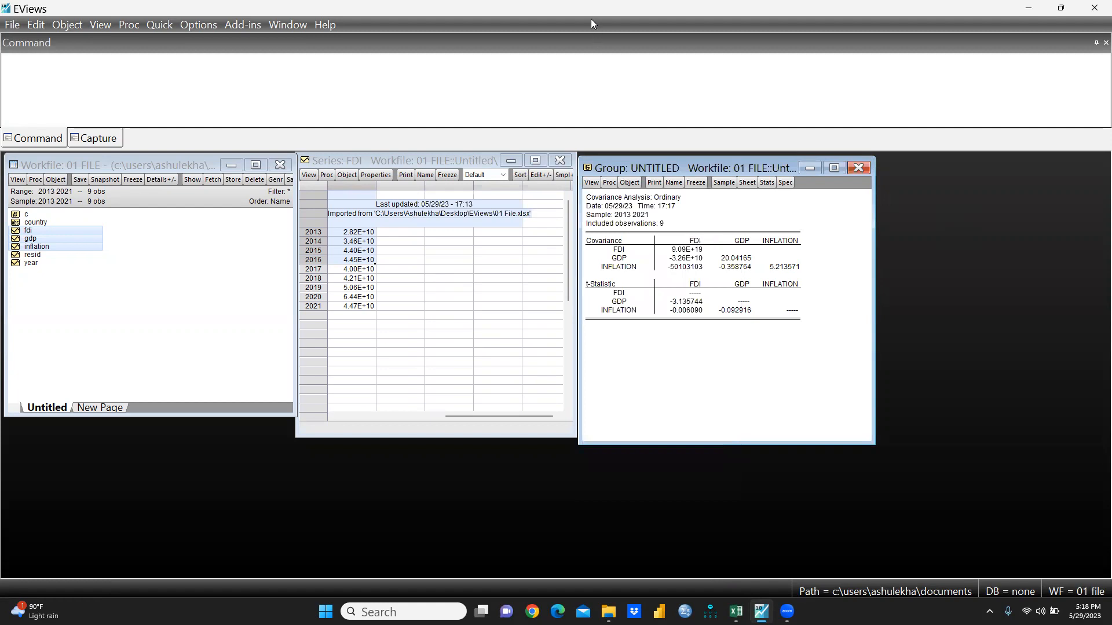